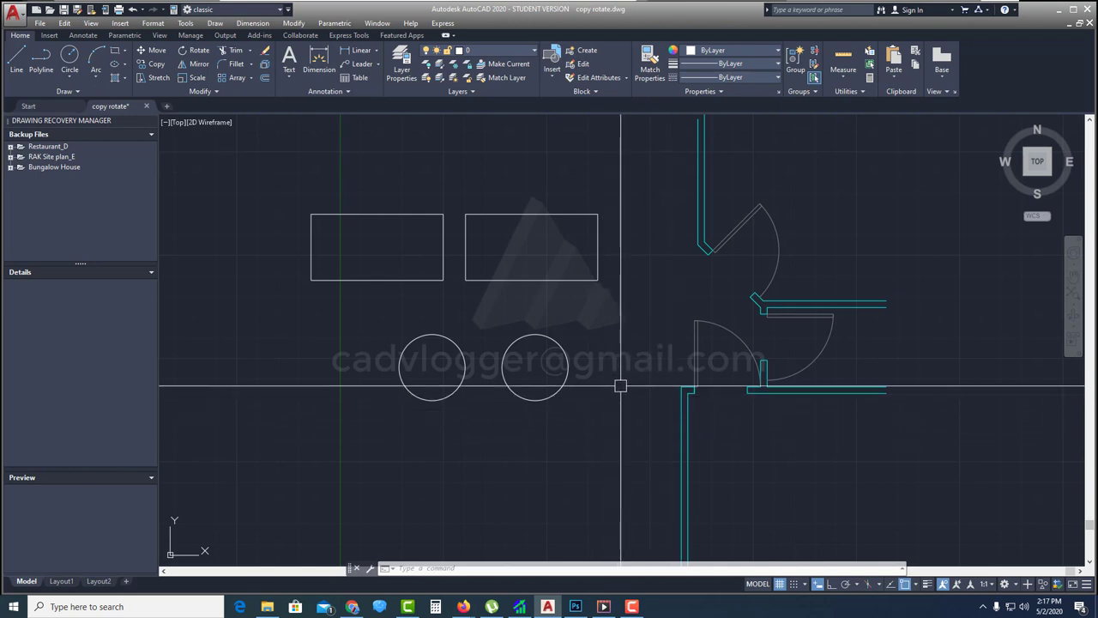
Scale the right-hand circle up from a picked base point until it is clearly larger than the left one.
mouse_move(620, 386)
middle_down()
mouse_move(632, 375)
mouse_move(624, 388)
middle_up()
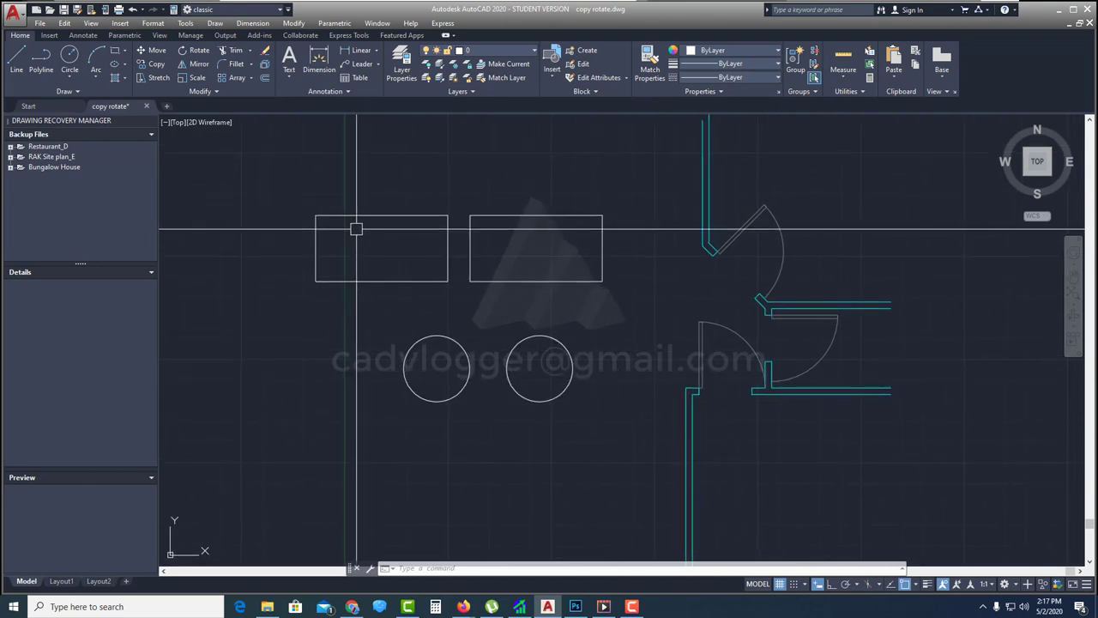
middle_drag(520, 343, 509, 339)
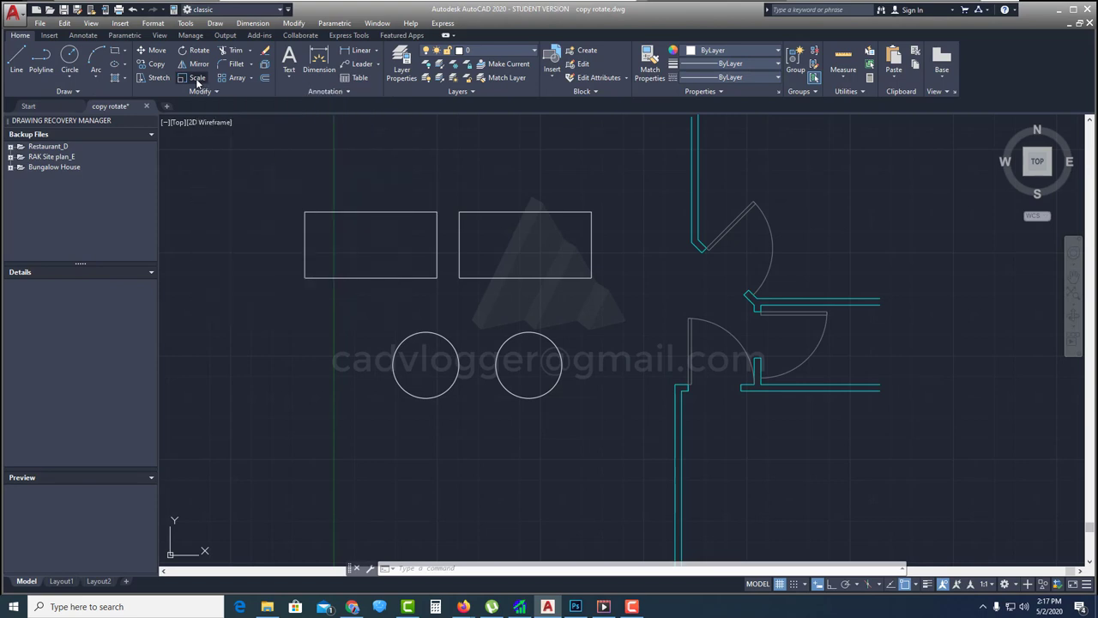
click(210, 79)
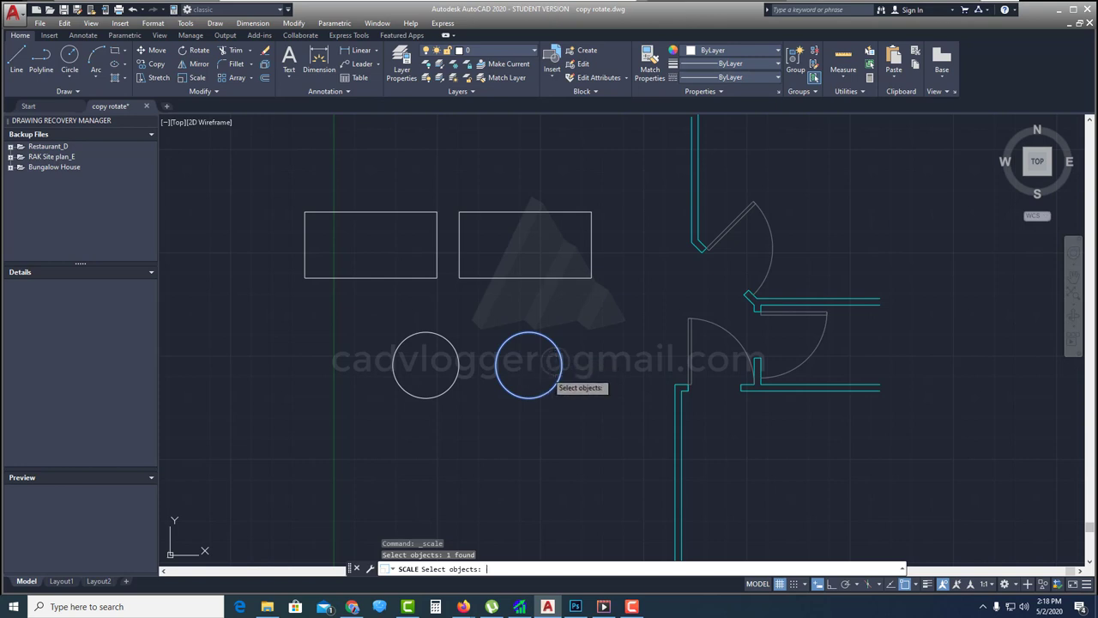
key(Return)
scroll(556, 374, up, 2)
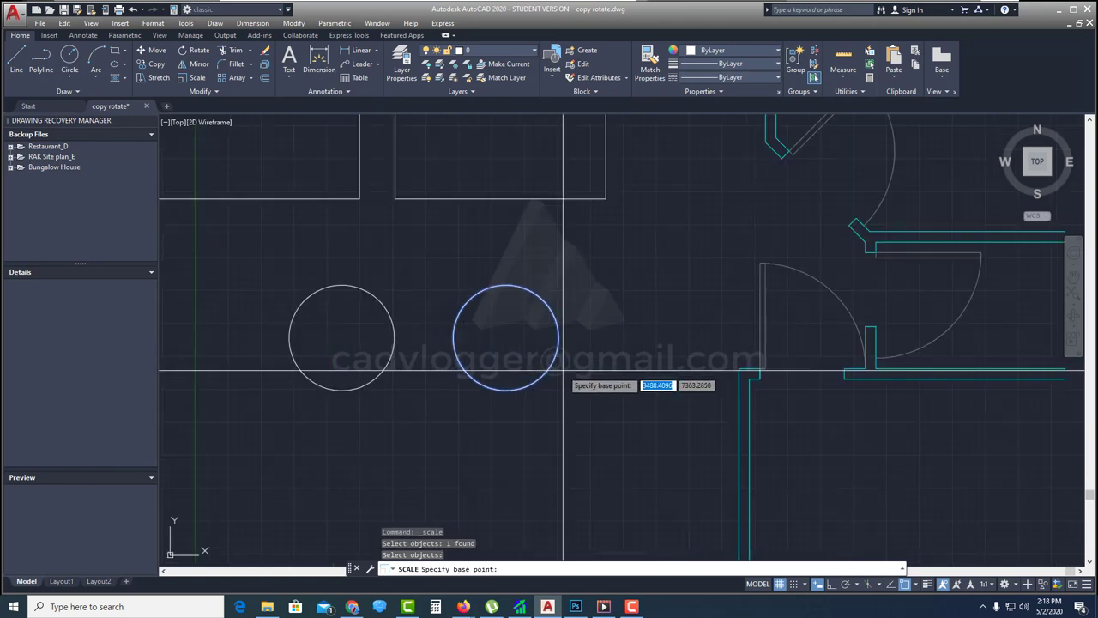
scroll(592, 360, up, 3)
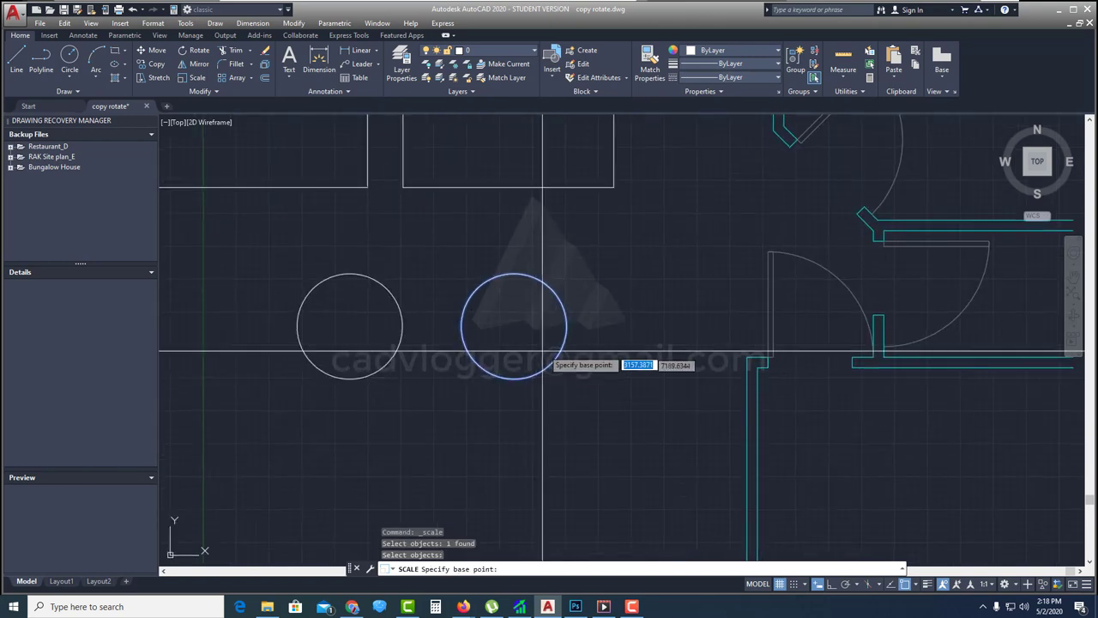
click(599, 354)
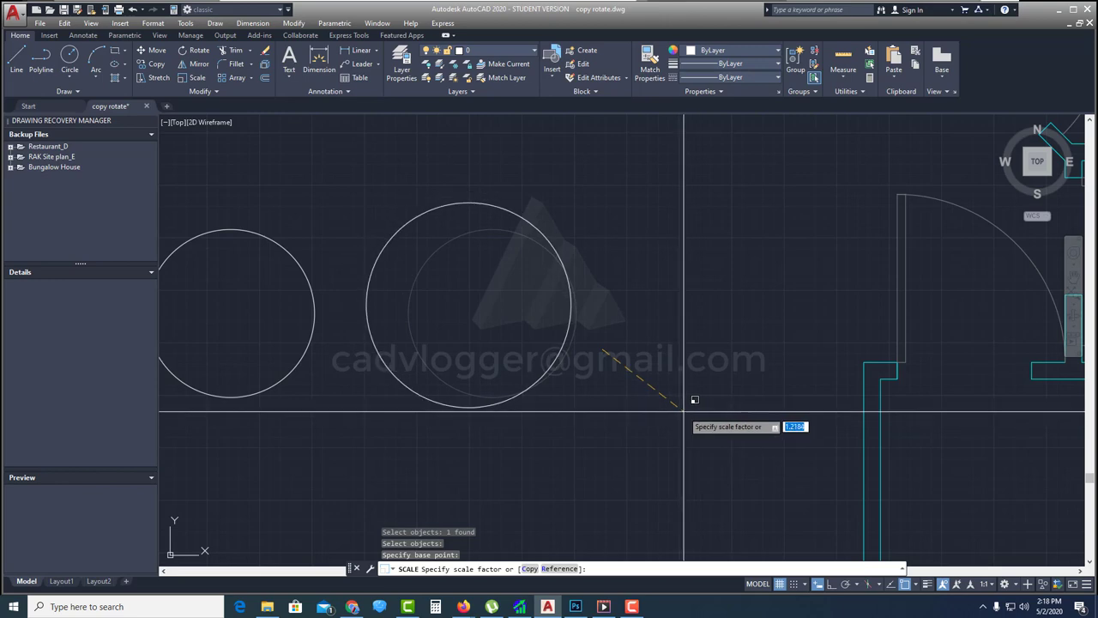
scroll(695, 400, down, 2)
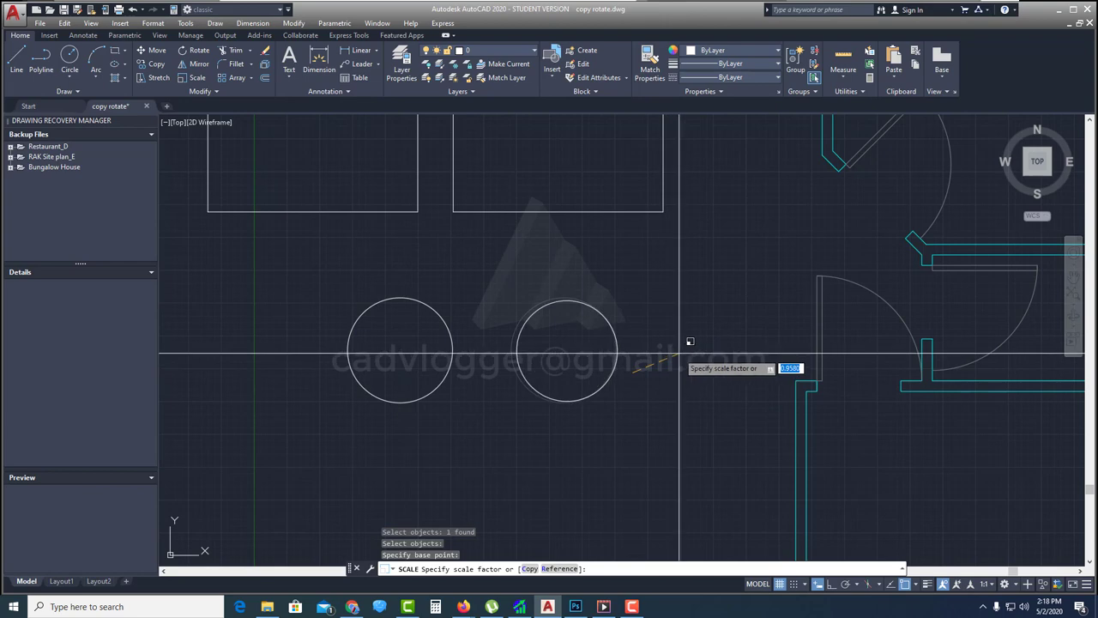
click(702, 329)
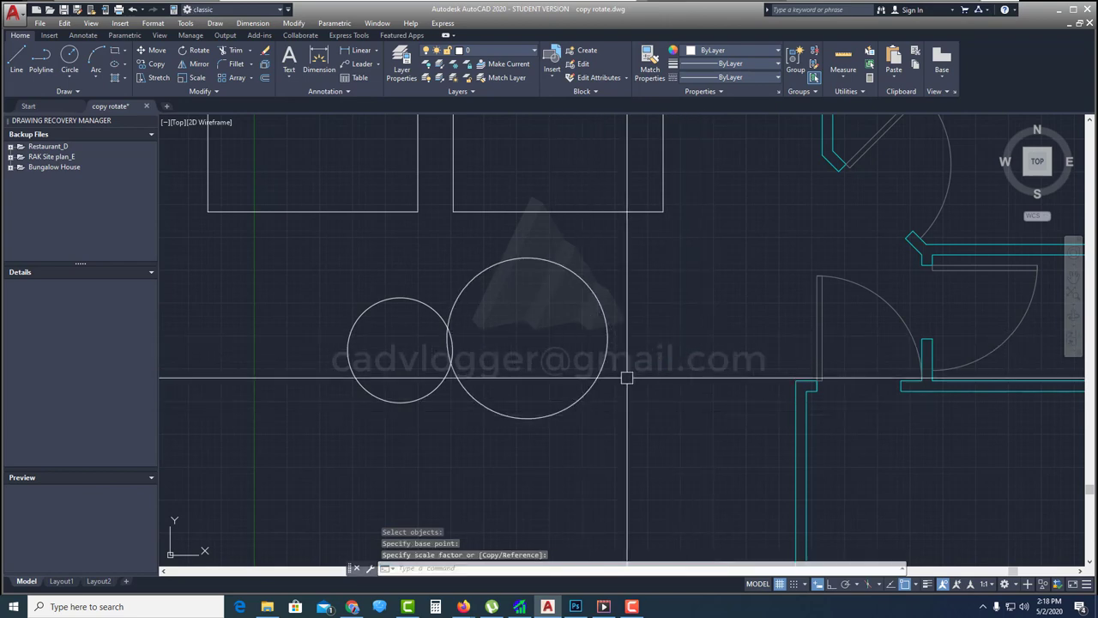
middle_drag(620, 358, 594, 369)
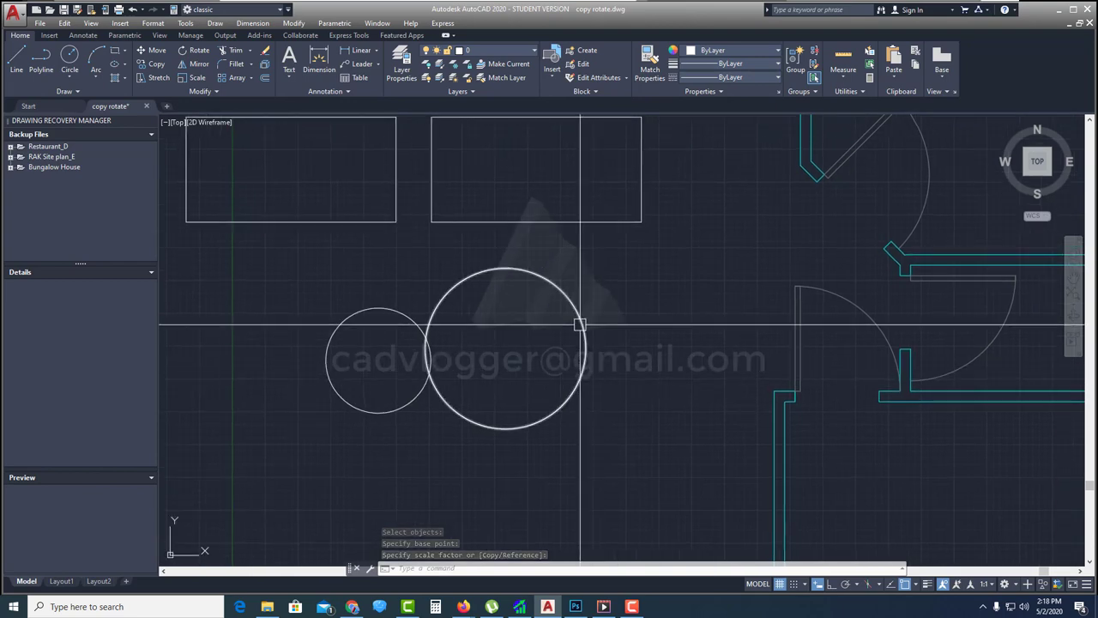
click(583, 333)
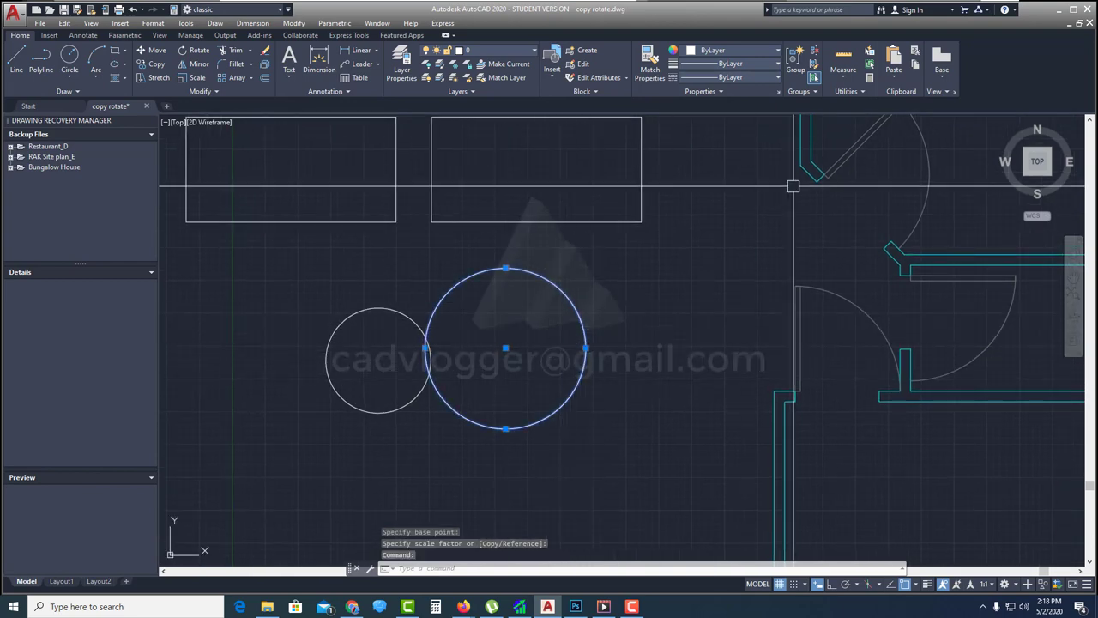
Quick-measure the two circles, then undo the enlargement with U.
click(844, 58)
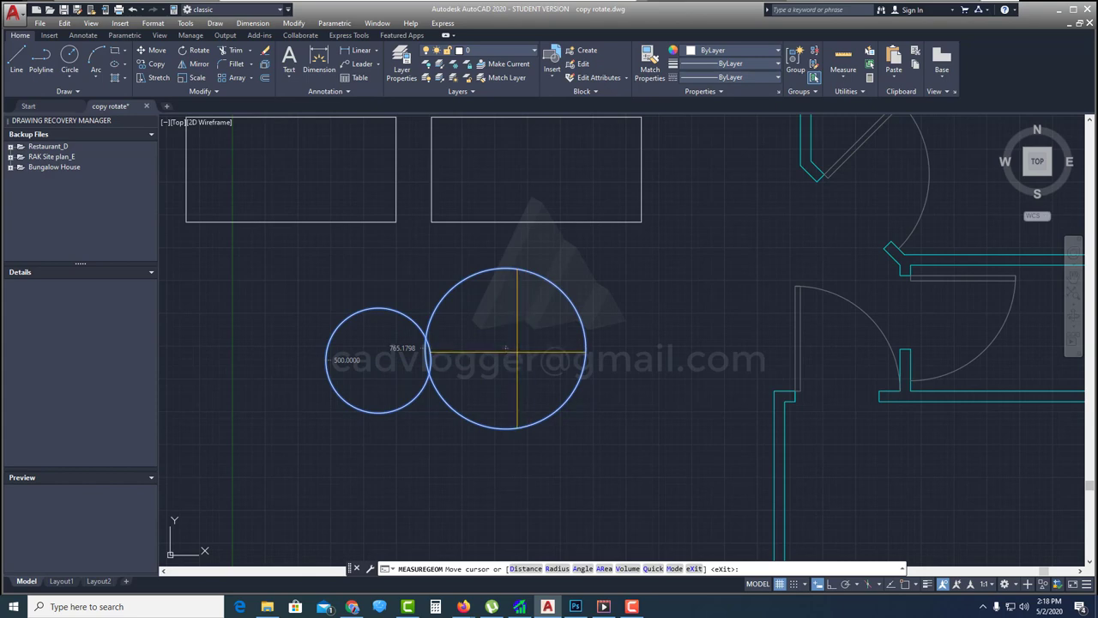
key(Escape)
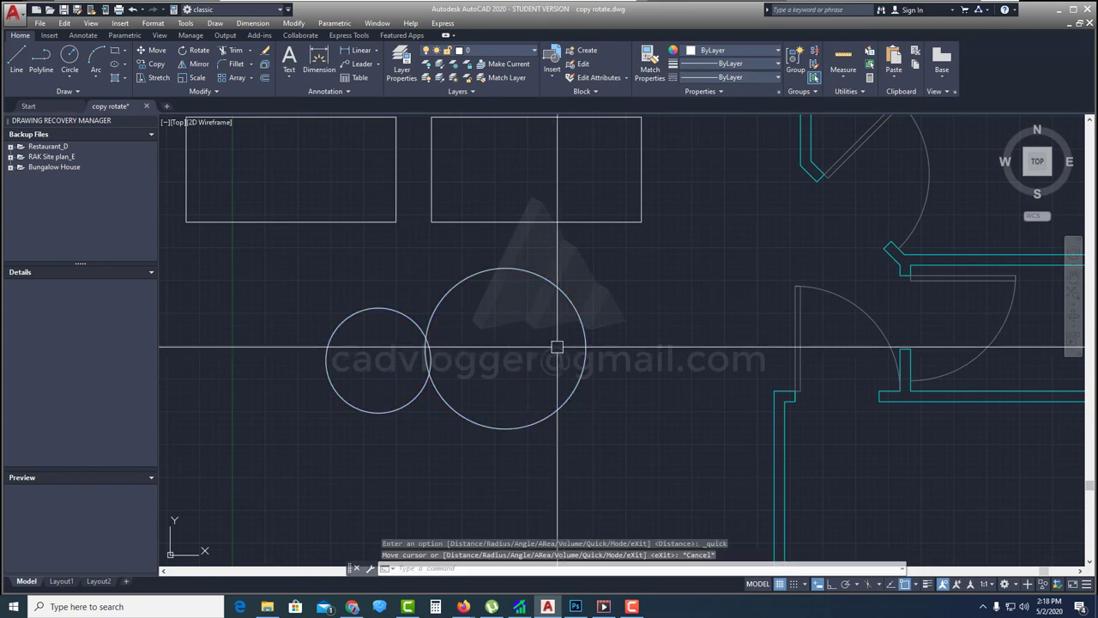
text(u)
key(Return)
scroll(615, 347, down, 3)
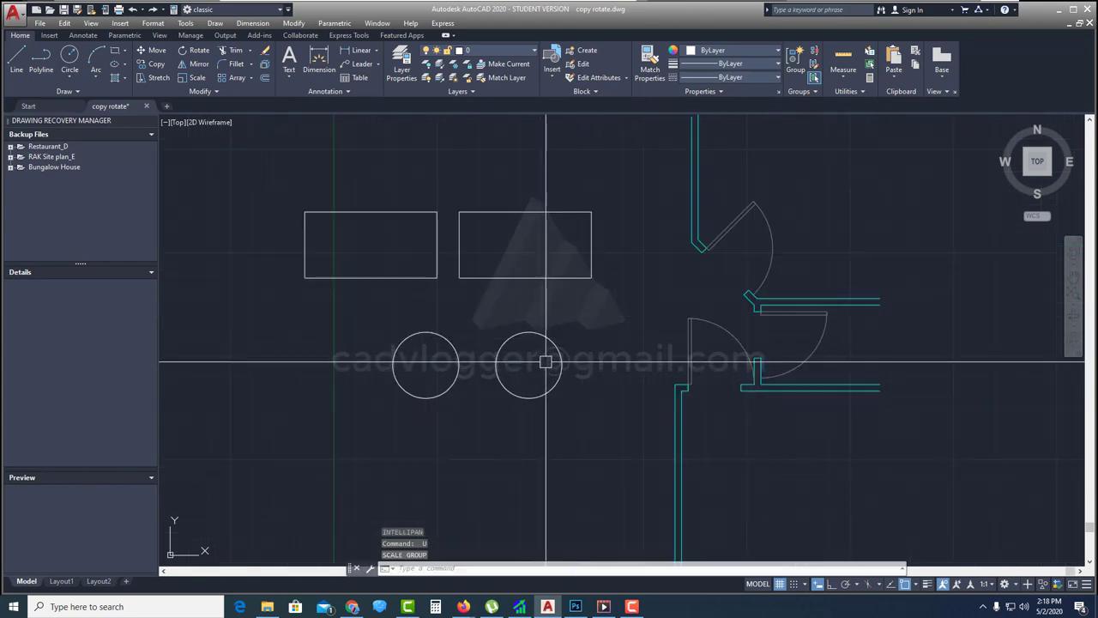
scroll(544, 361, up, 2)
mouse_move(578, 357)
middle_down()
mouse_move(539, 361)
mouse_move(556, 354)
middle_up()
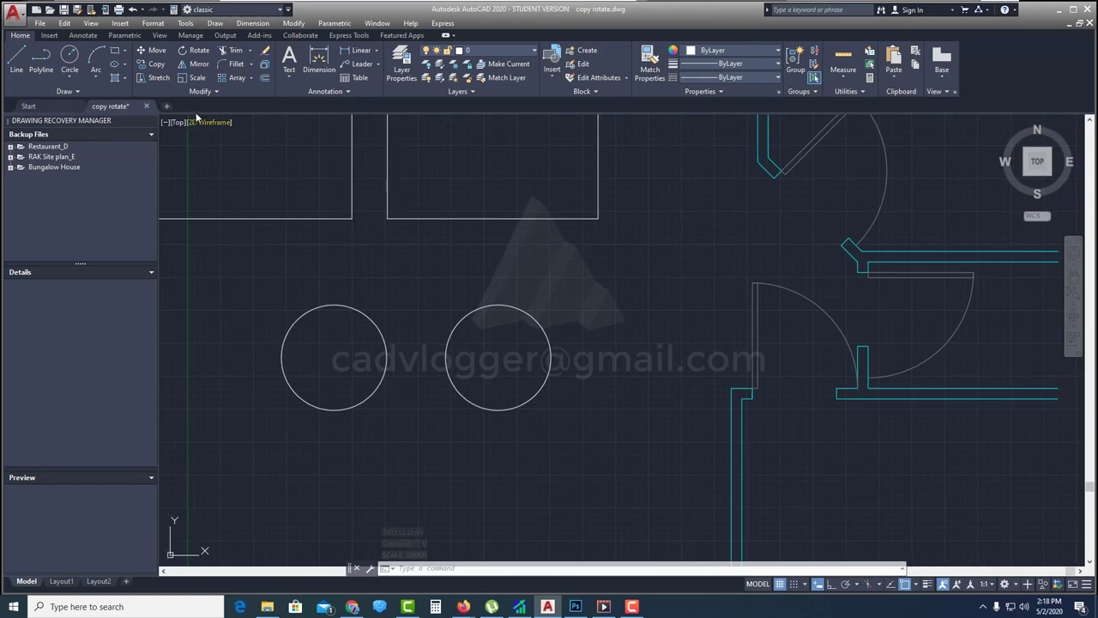
click(198, 78)
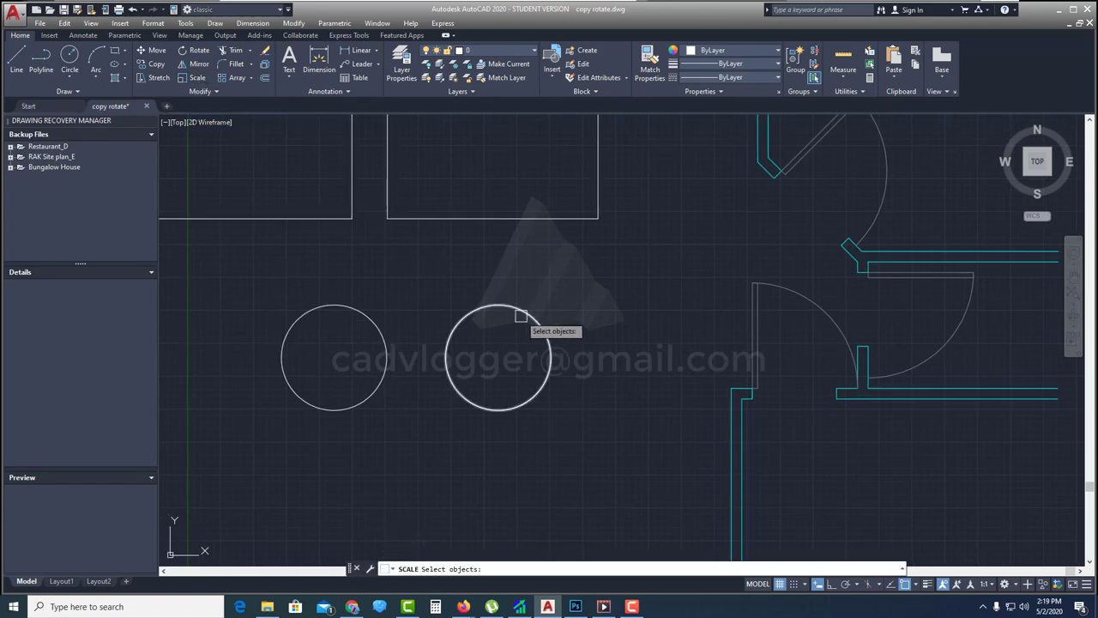
key(Return)
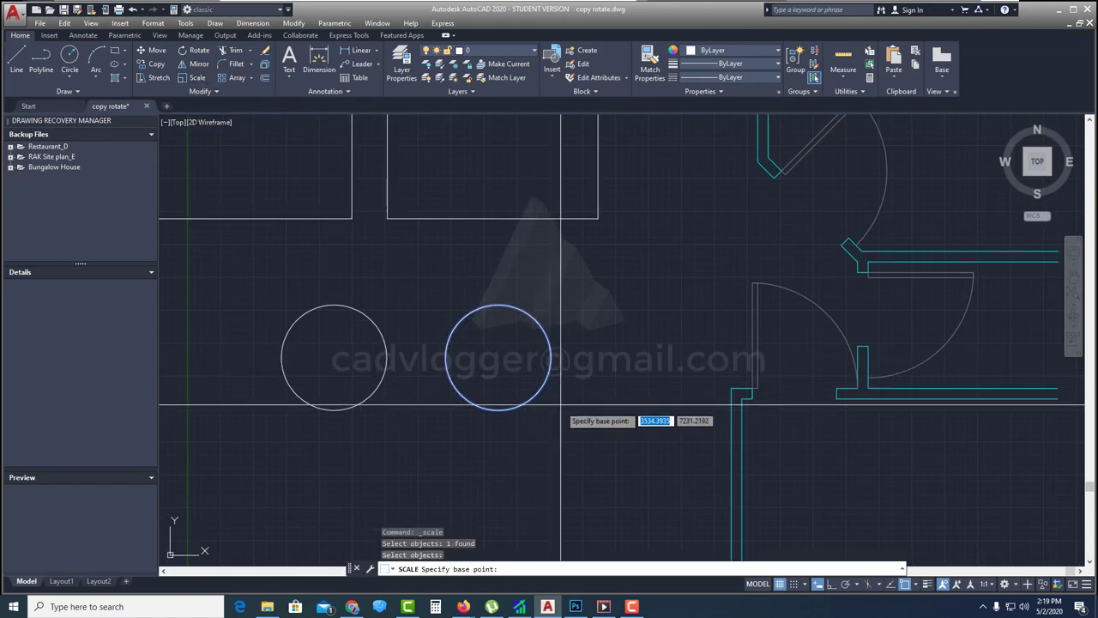
click(520, 371)
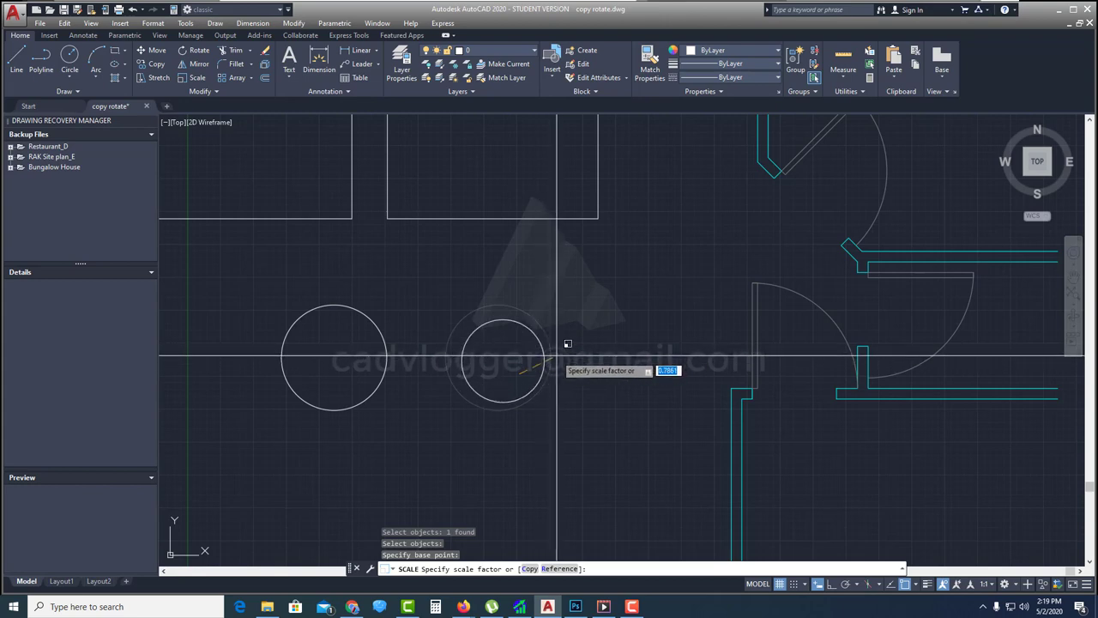
key(Escape)
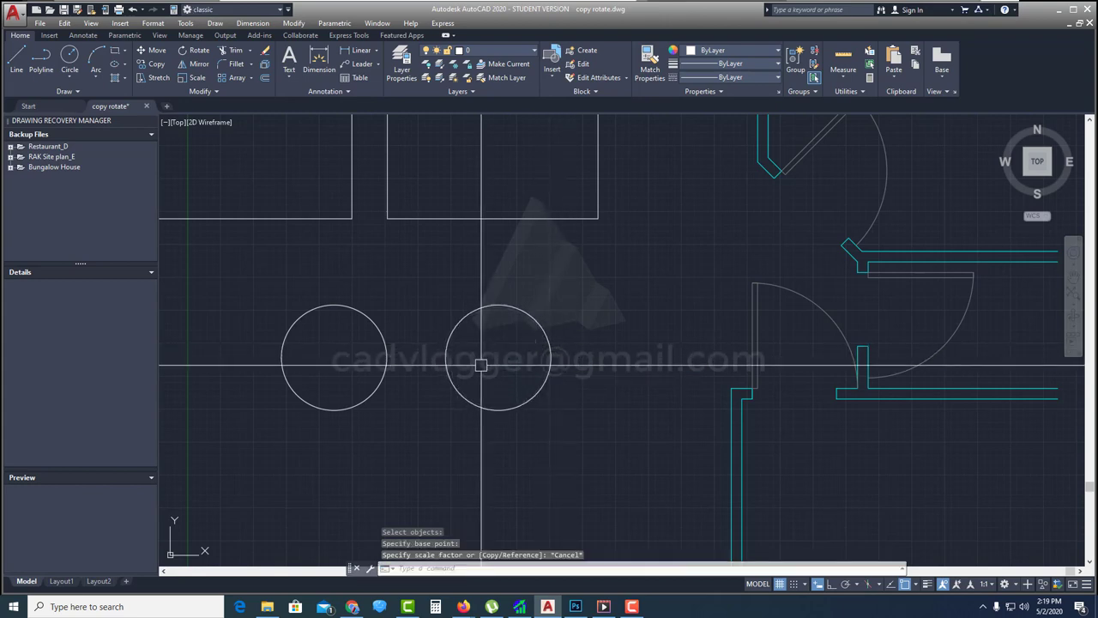
middle_drag(503, 353, 535, 341)
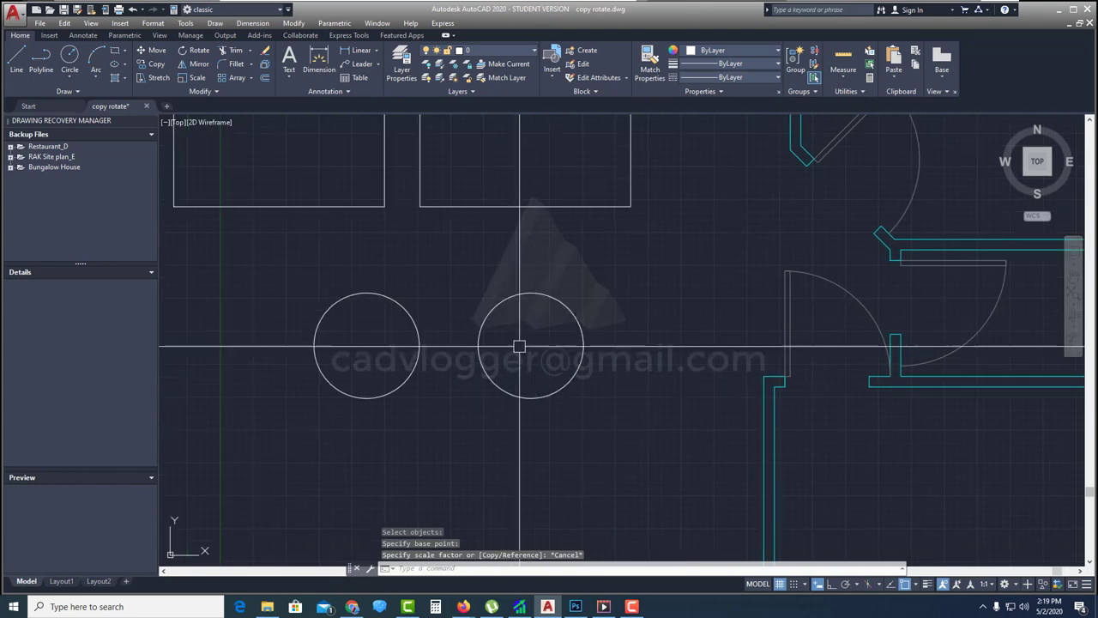
click(843, 64)
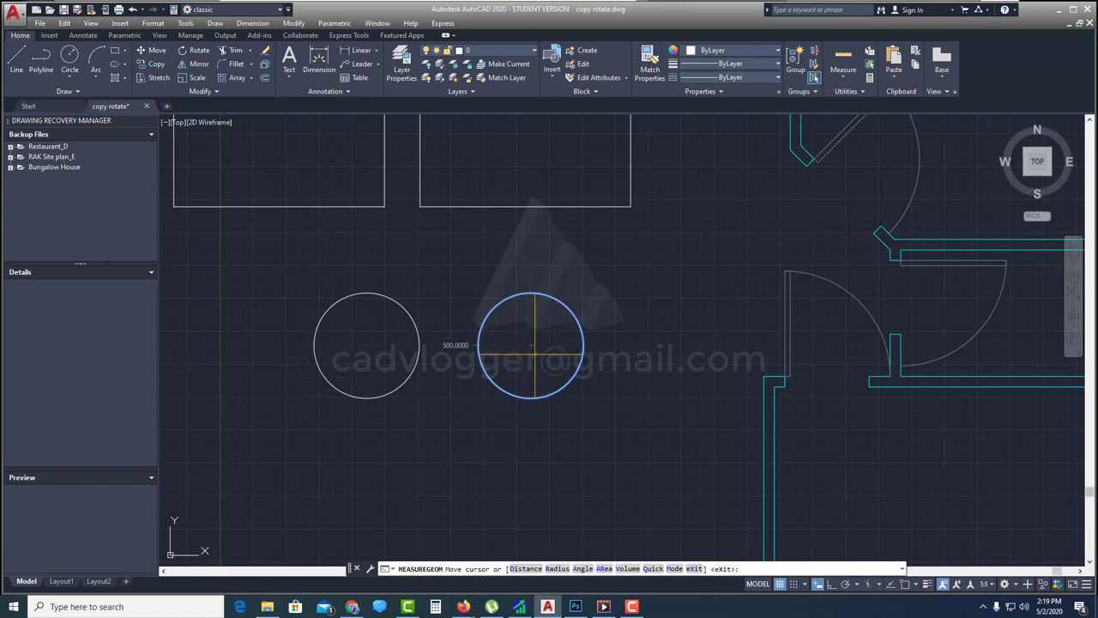
key(Escape)
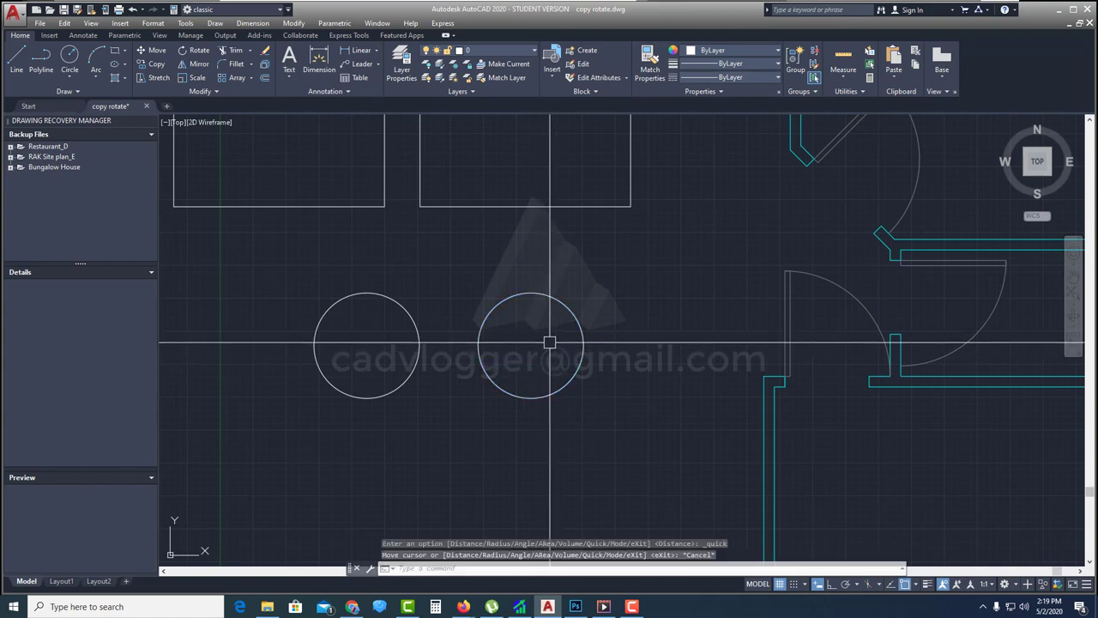
middle_drag(549, 338, 513, 343)
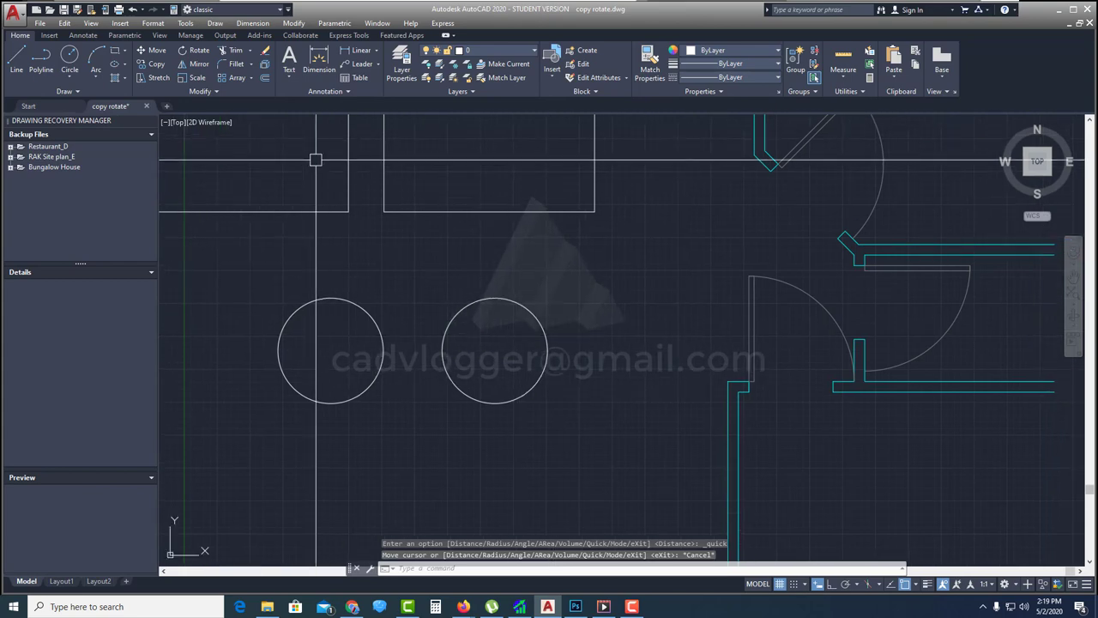
Enable Center object snap and scale the right circle by factor 2 about its centre.
click(195, 78)
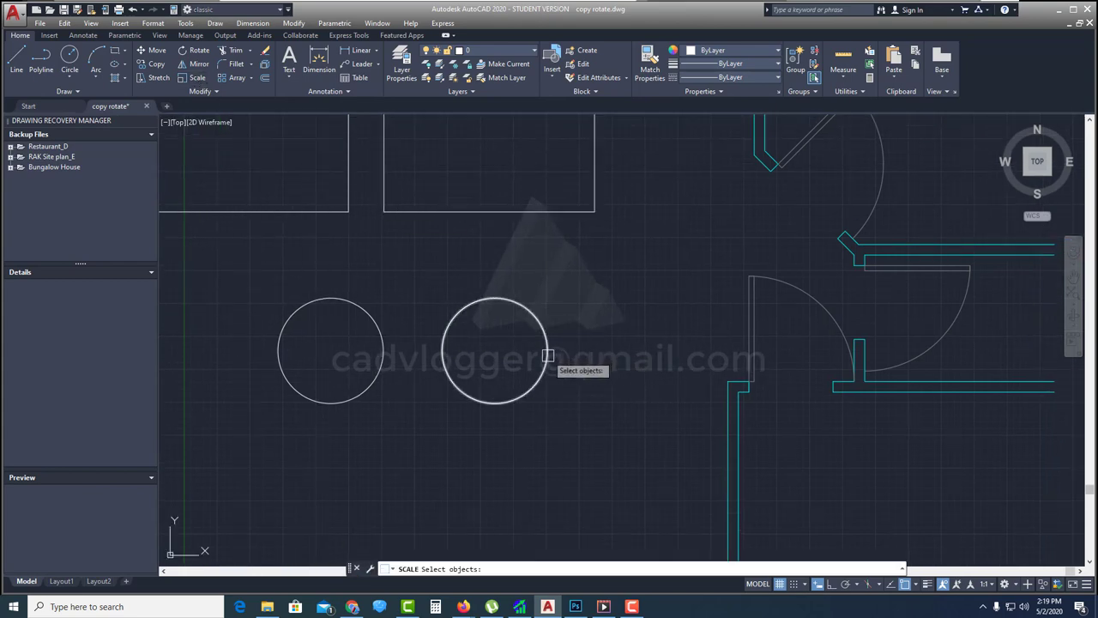
key(Return)
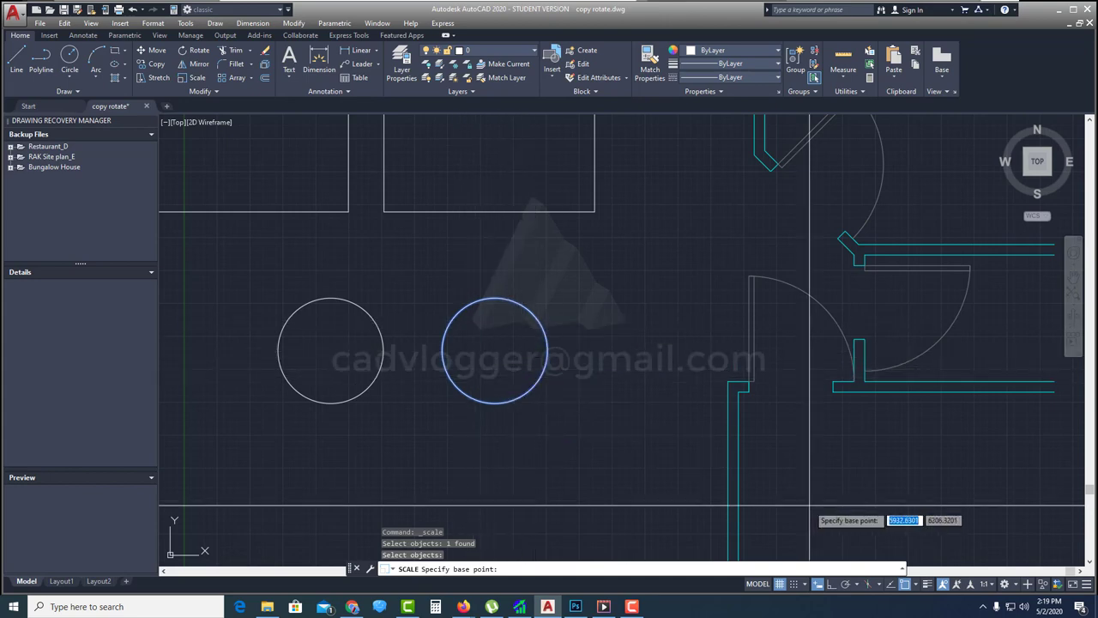
click(917, 584)
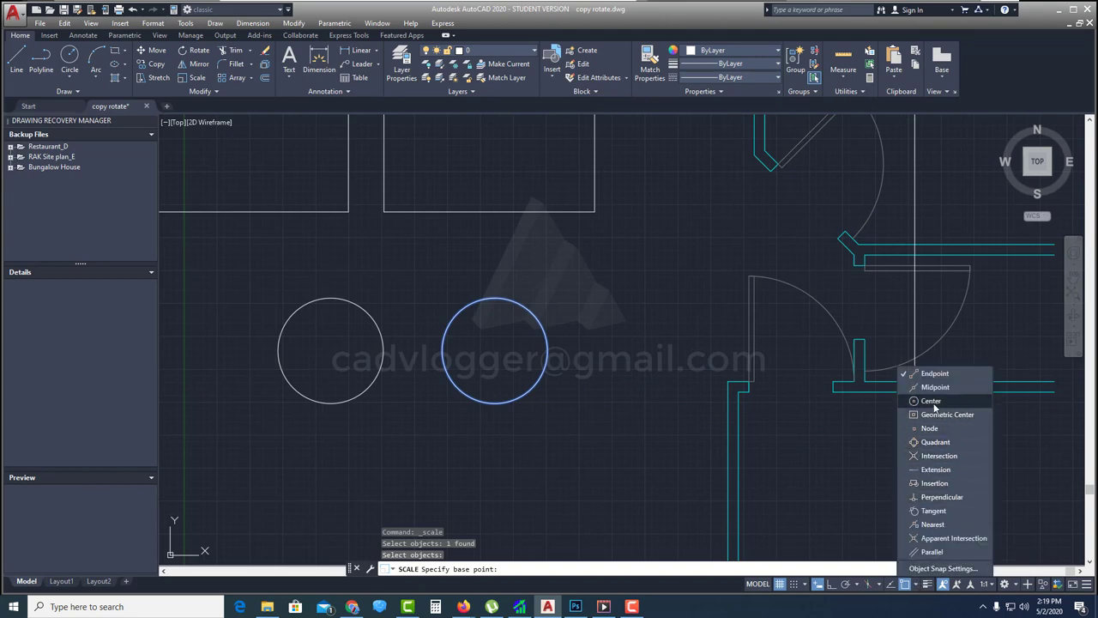
click(796, 368)
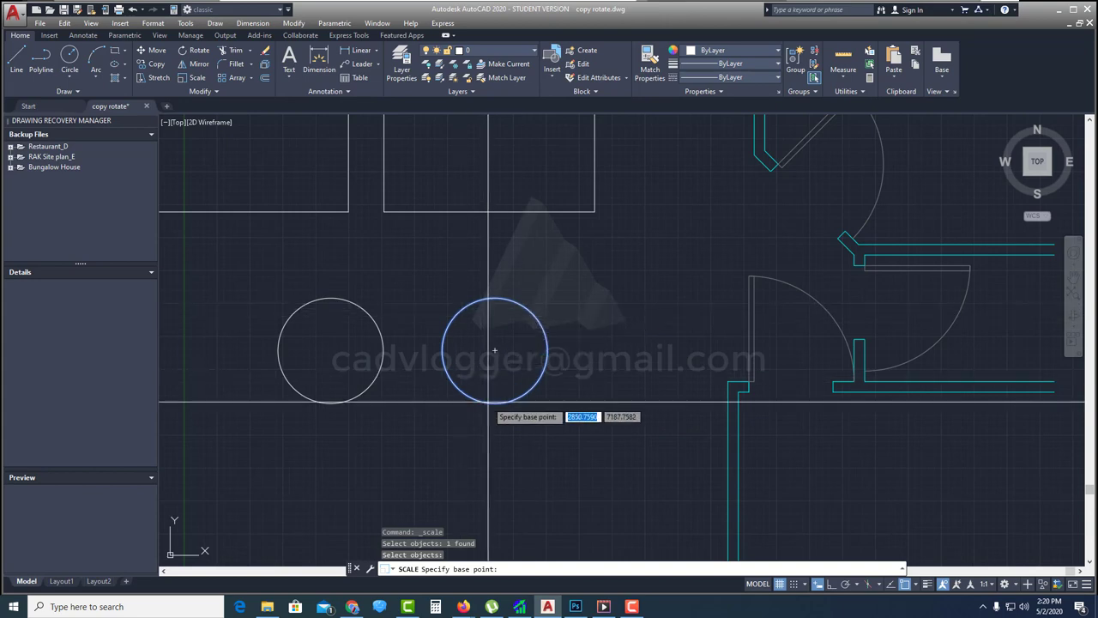
click(538, 321)
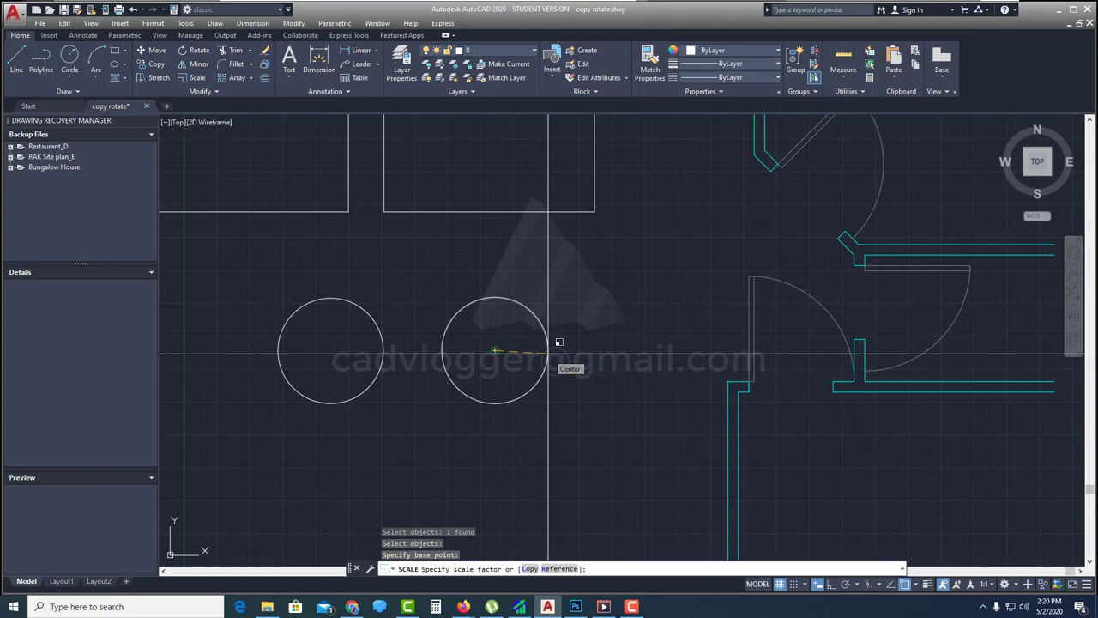
key(Return)
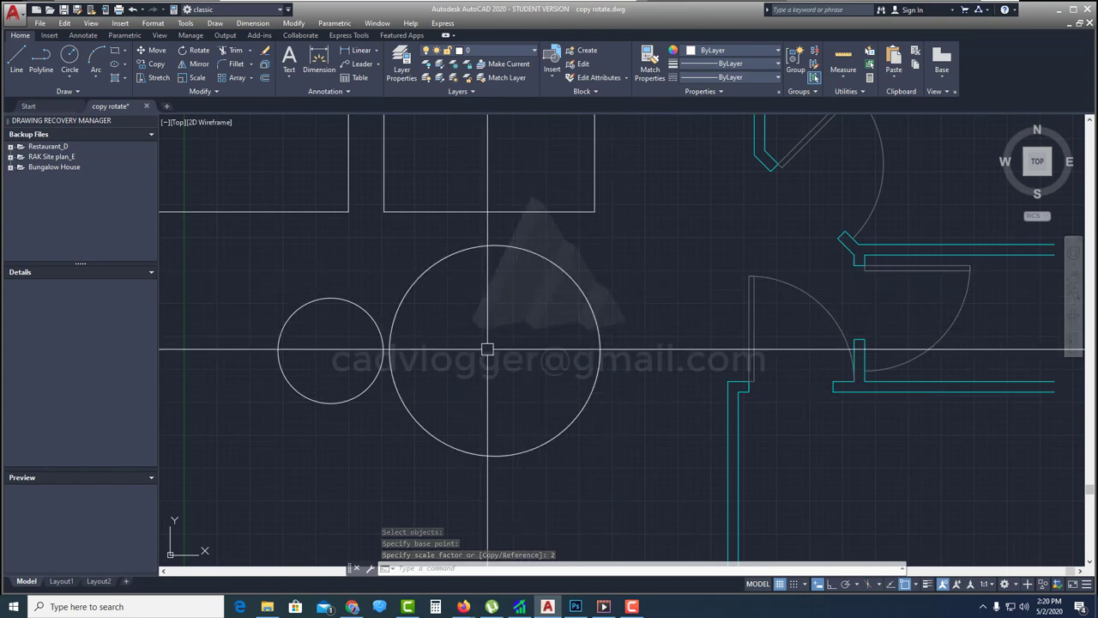
middle_drag(507, 334, 490, 343)
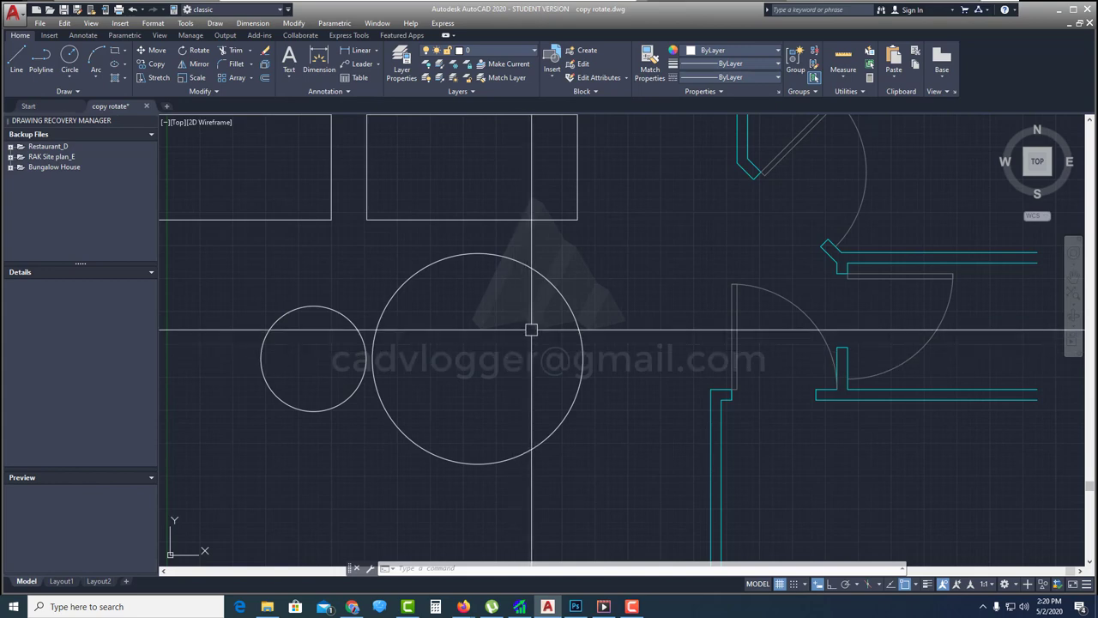
Quick-measure the enlarged circle, then undo the factor-2 scaling with U.
click(844, 59)
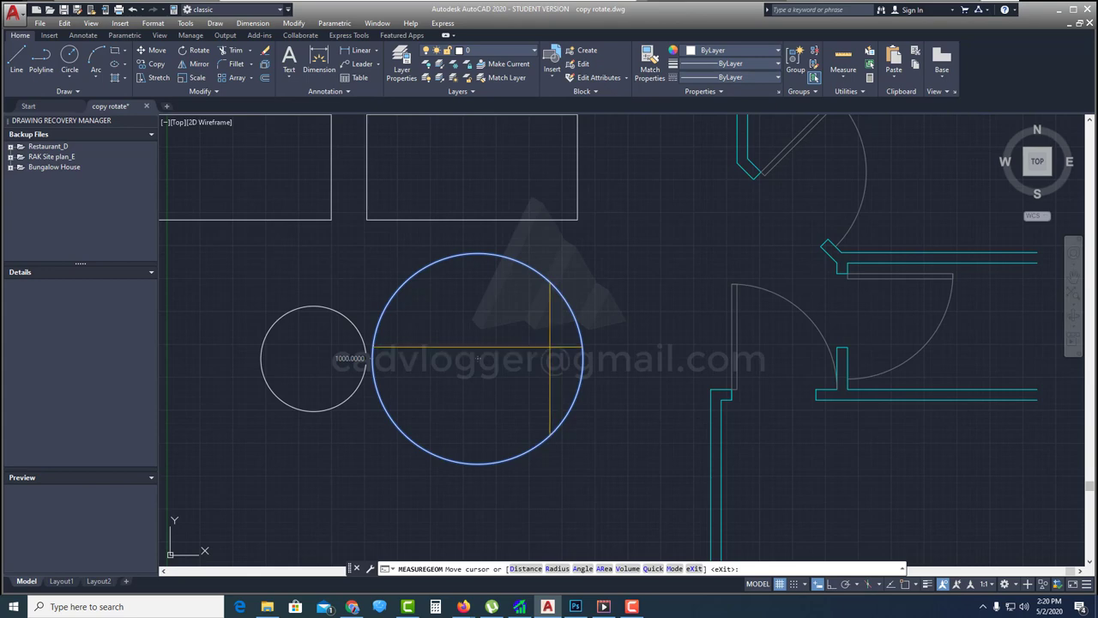
key(Escape)
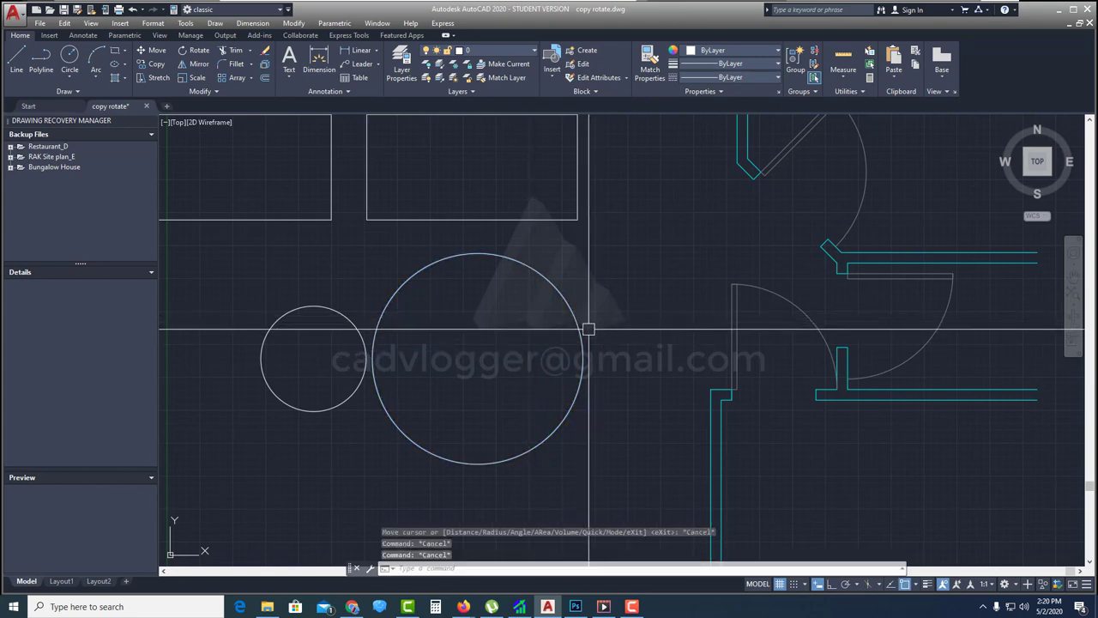
text(u)
key(Return)
middle_drag(586, 327, 598, 336)
text(u)
key(Return)
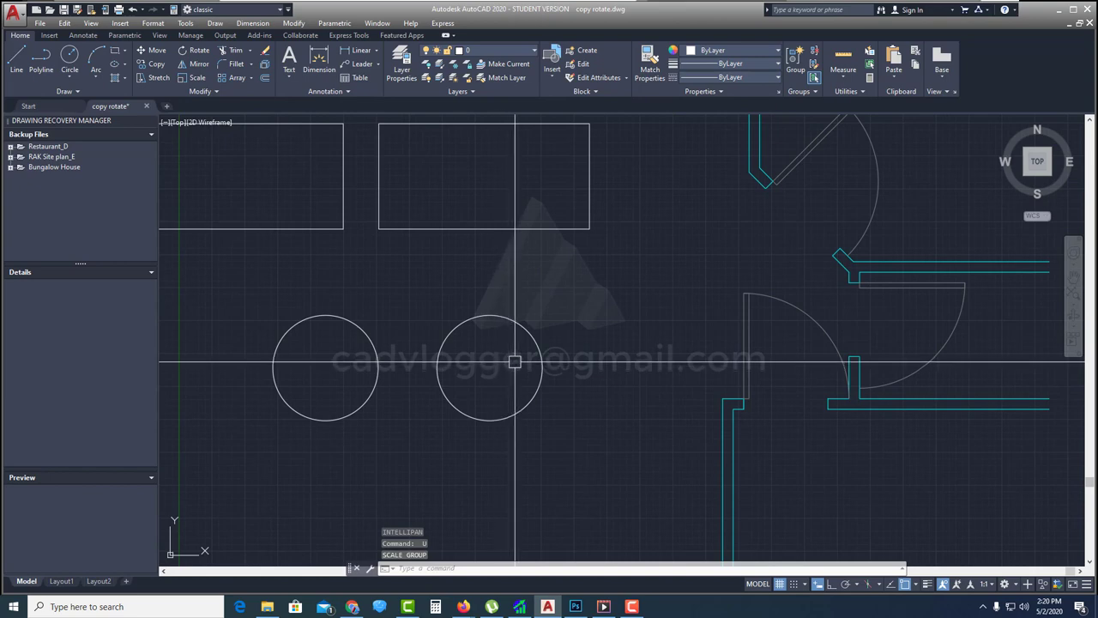
Scale the right circle by 0.9 about its centre.
click(200, 78)
click(541, 385)
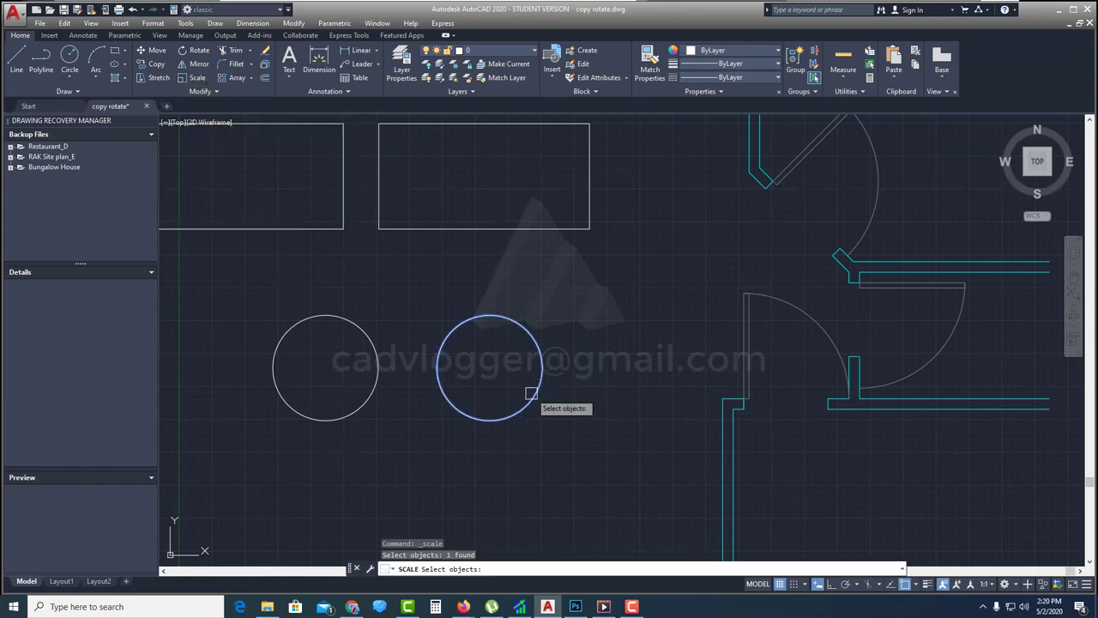
key(Return)
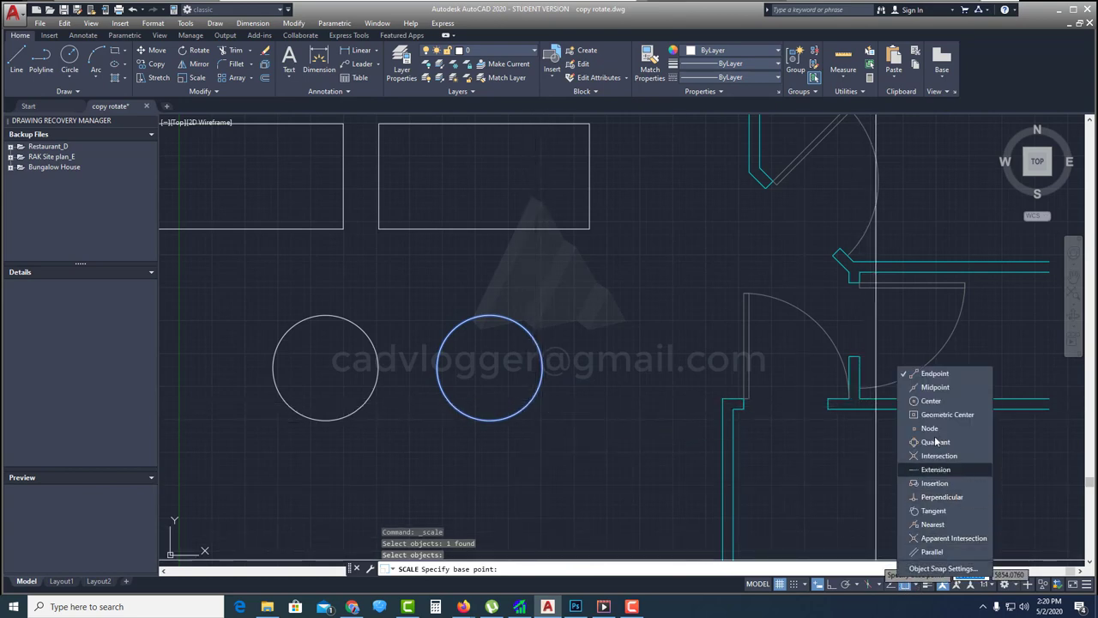
click(536, 379)
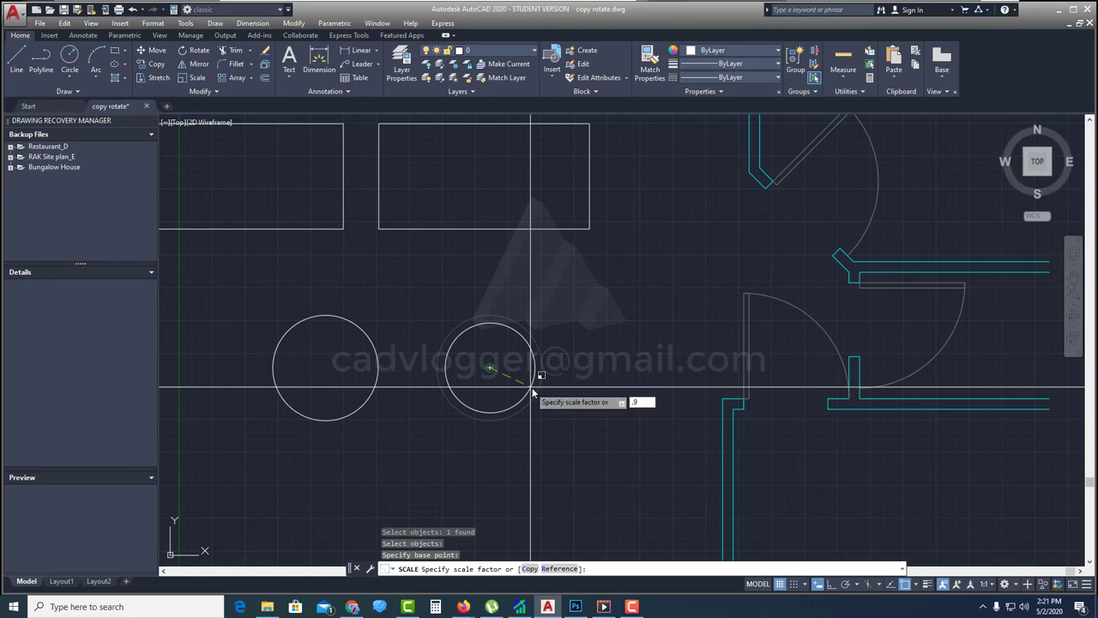
key(Return)
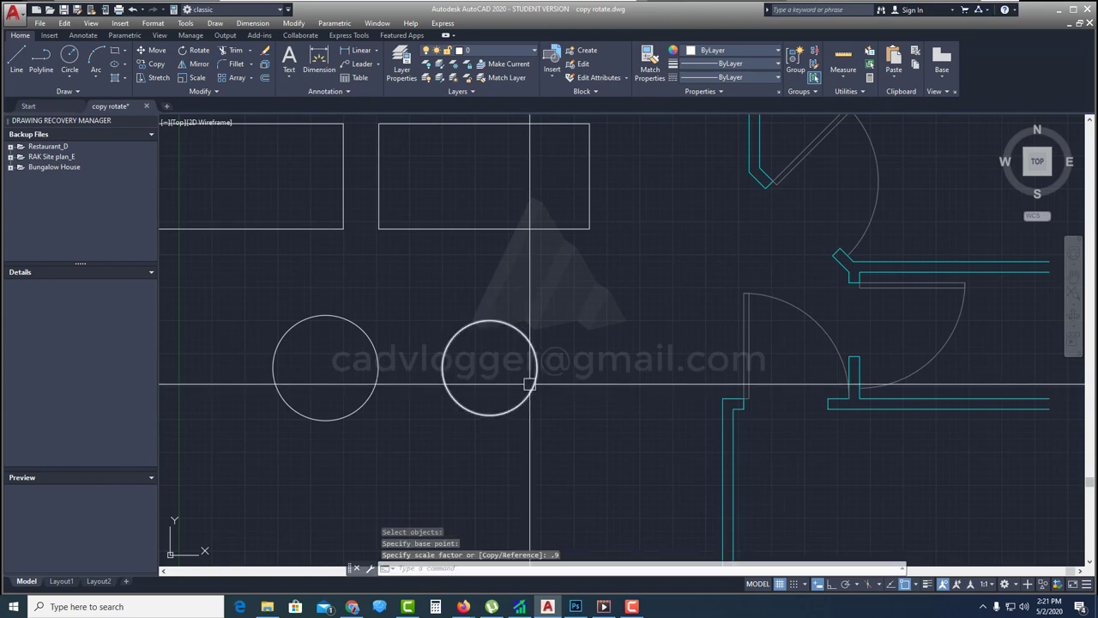
Quick-measure the right circle's 450 radius, then pan up to the two rectangles.
click(845, 62)
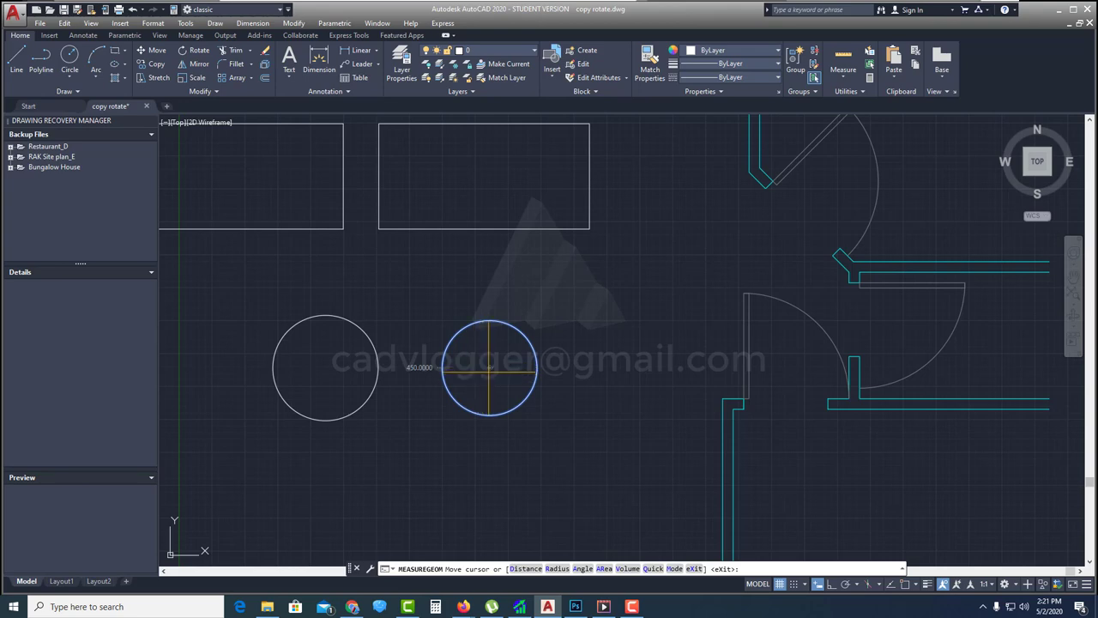
key(Escape)
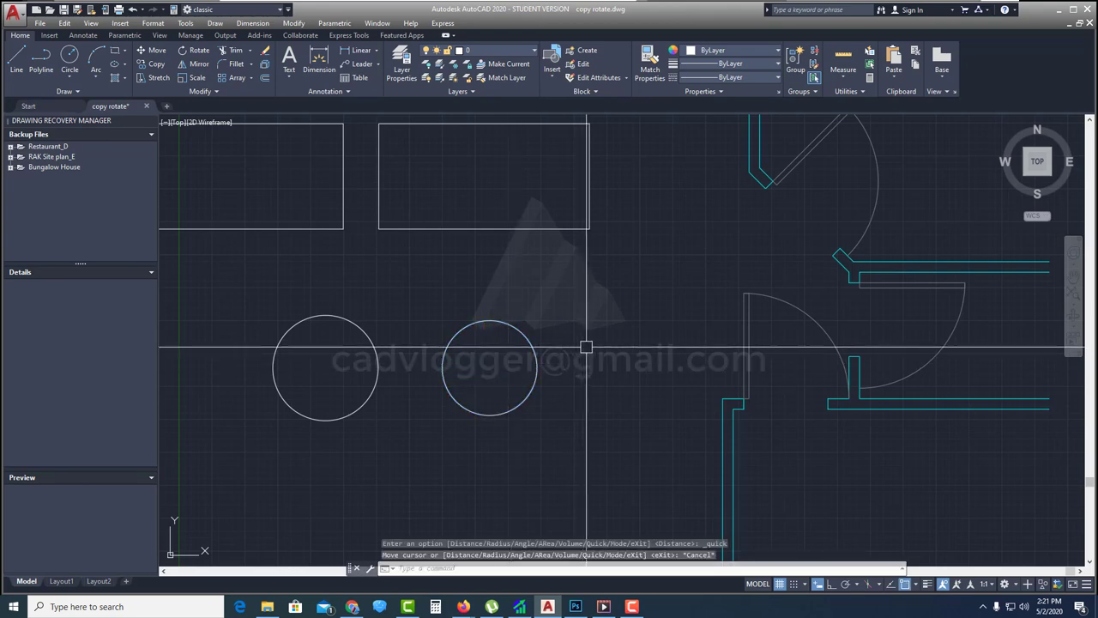
middle_drag(483, 304, 592, 399)
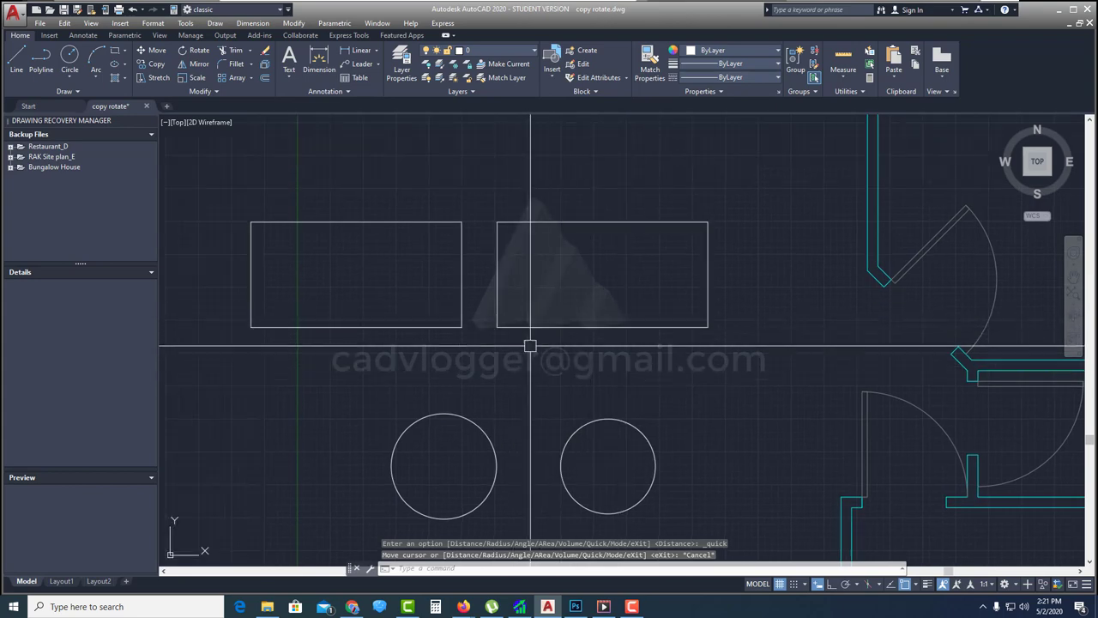
middle_drag(629, 294, 591, 322)
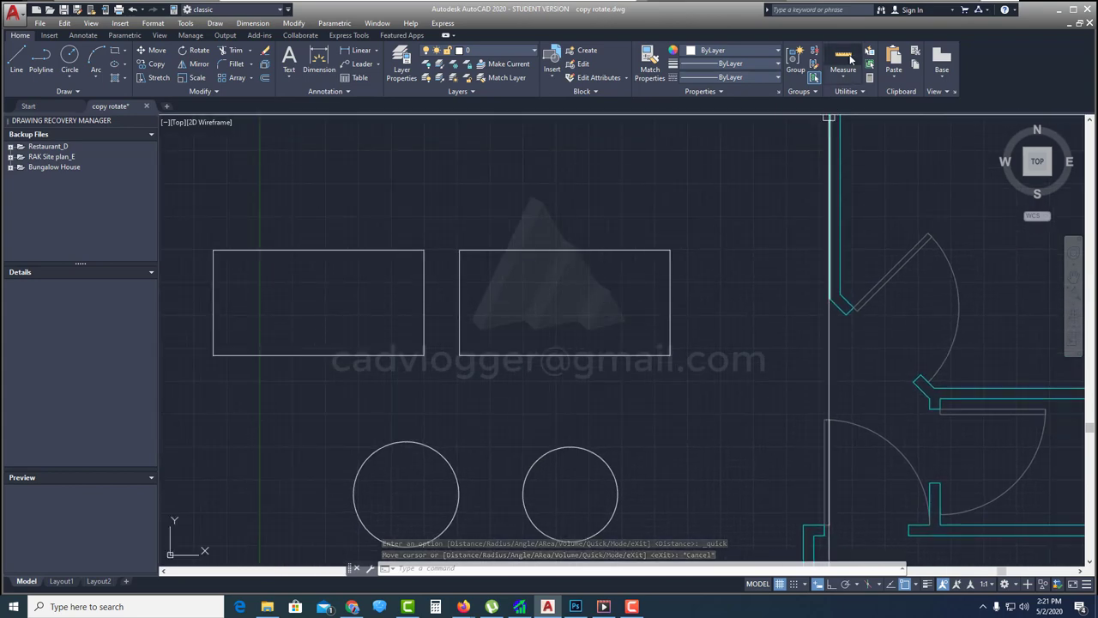
click(843, 62)
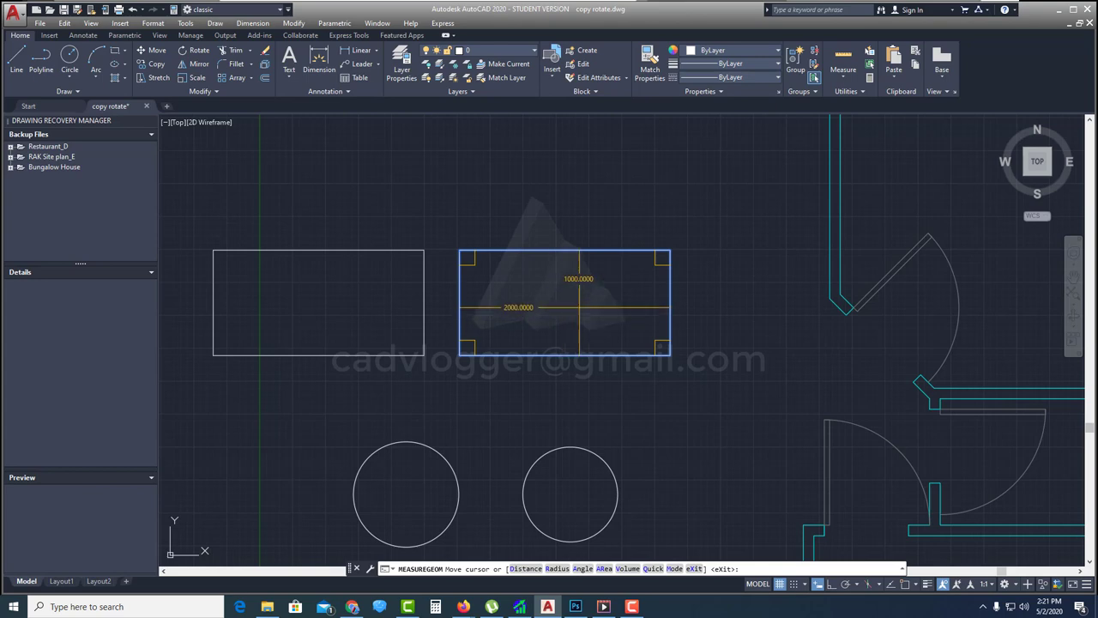
key(Escape)
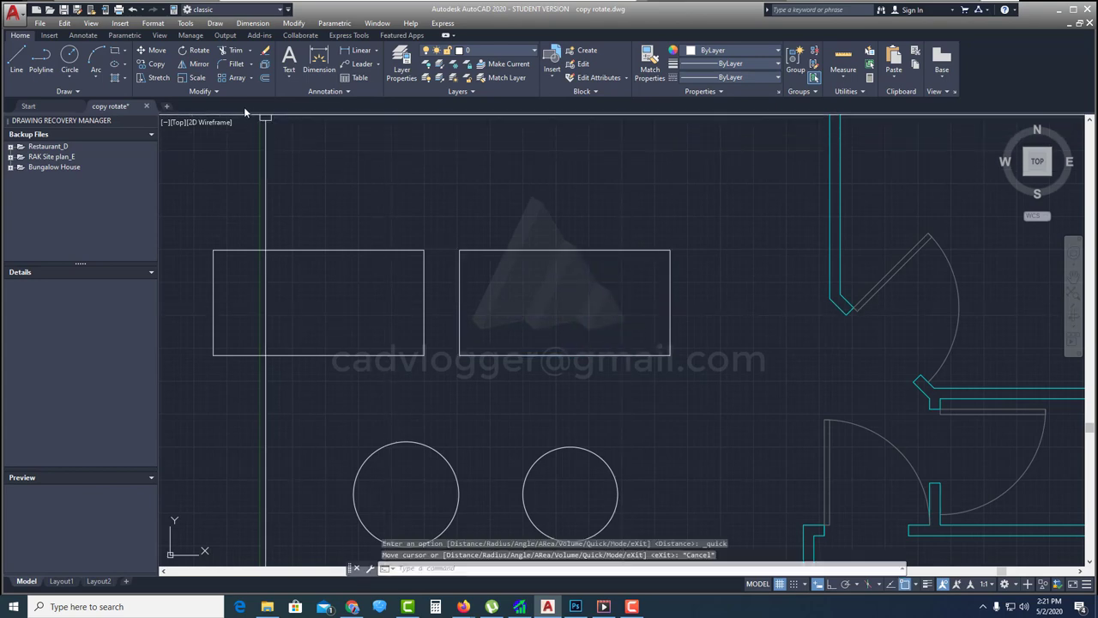
Scale the right rectangle by 0.5 about its lower-left corner.
click(197, 78)
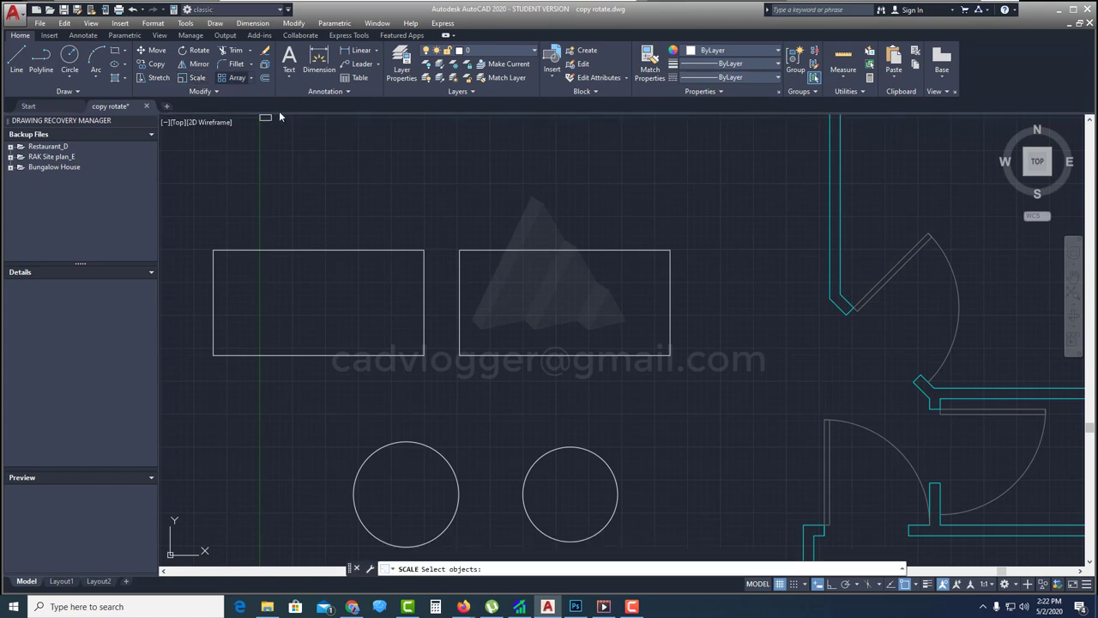
click(507, 250)
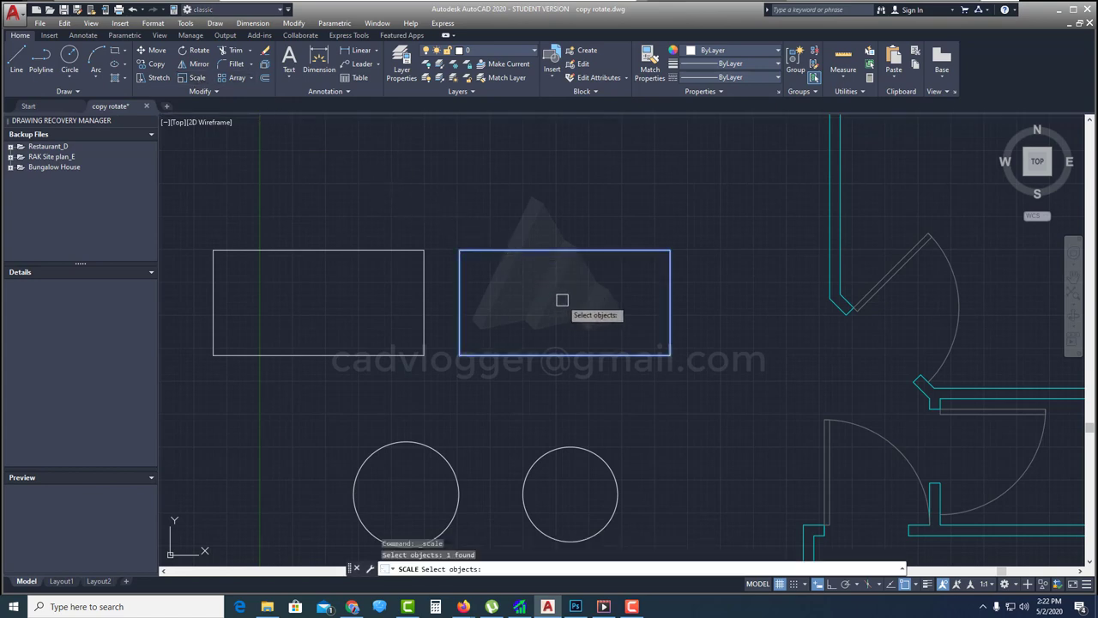
key(Return)
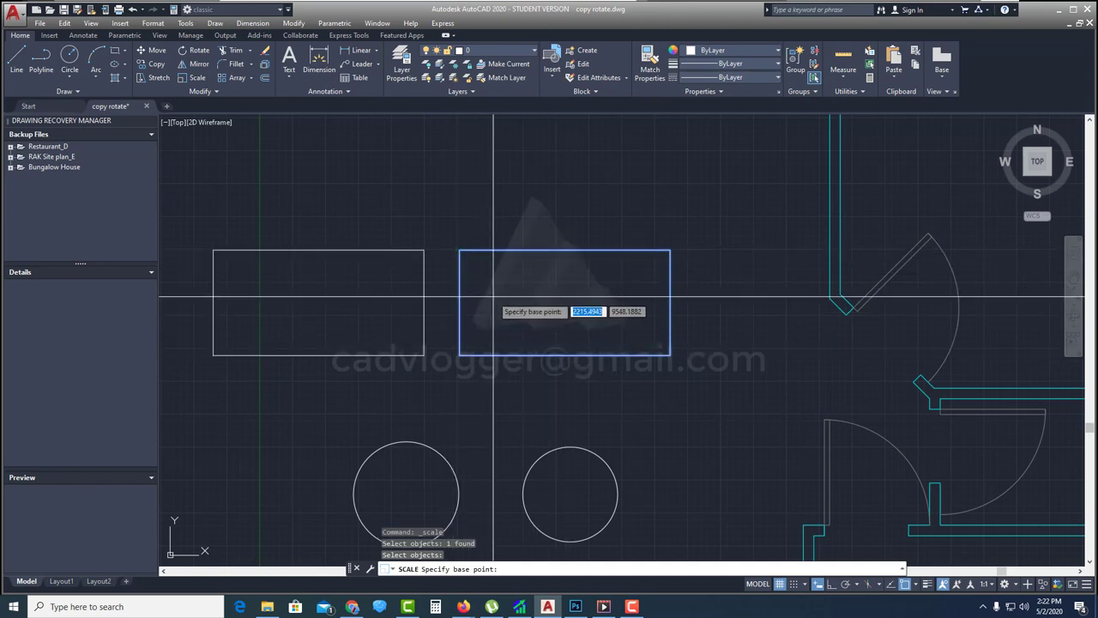
click(461, 353)
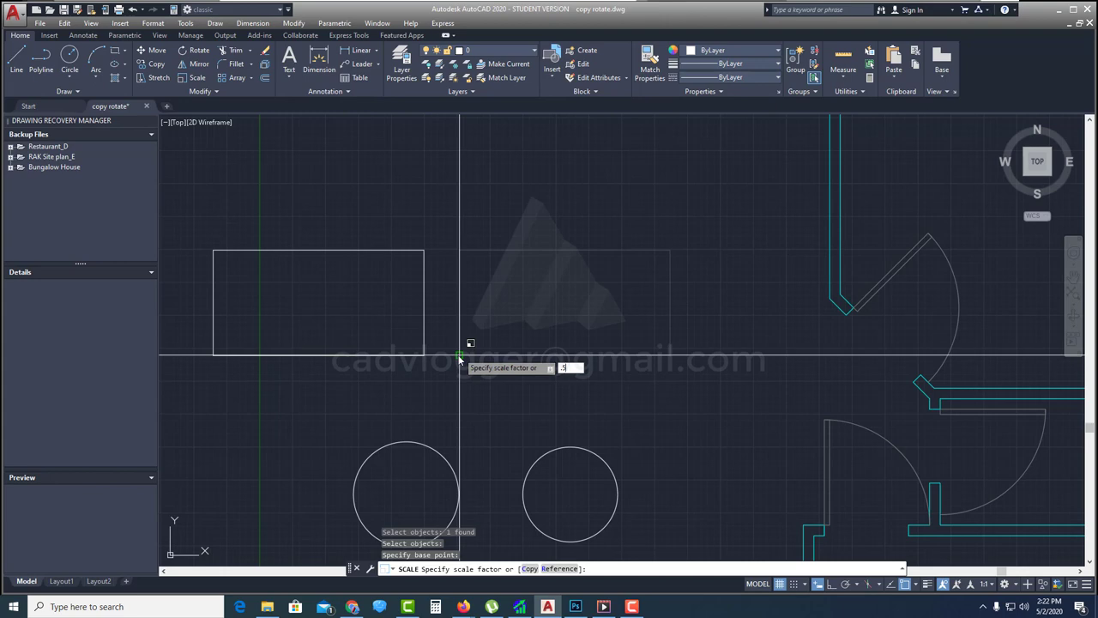
key(Return)
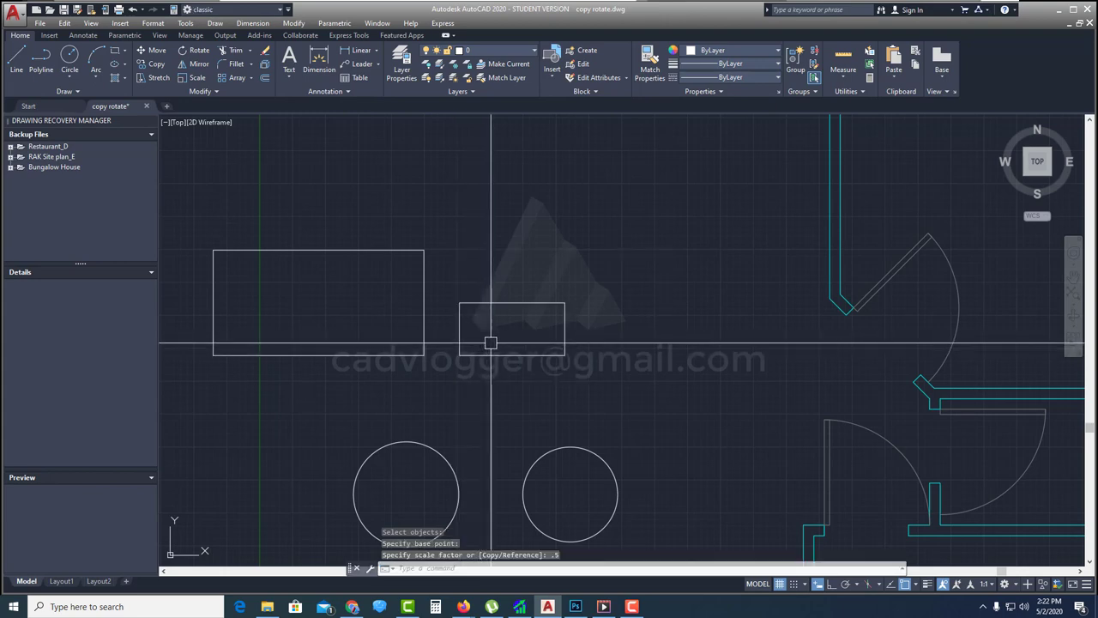
Start moving the half-size rectangle with the M command and begin selecting it.
key(m)
key(Return)
click(524, 346)
Move the small rectangle so its lower-left corner meets the big rectangle's lower-left corner.
click(481, 369)
key(Return)
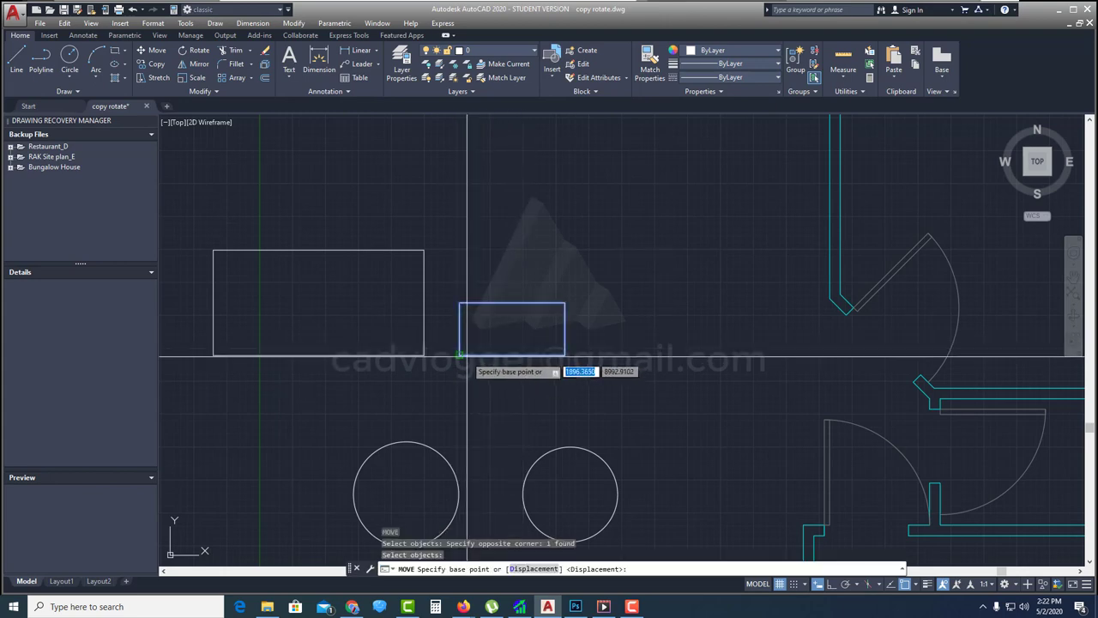
click(459, 354)
click(213, 354)
Pan and zoom the view over to the door swings.
mouse_move(351, 332)
middle_down()
mouse_move(459, 321)
mouse_move(495, 287)
middle_up()
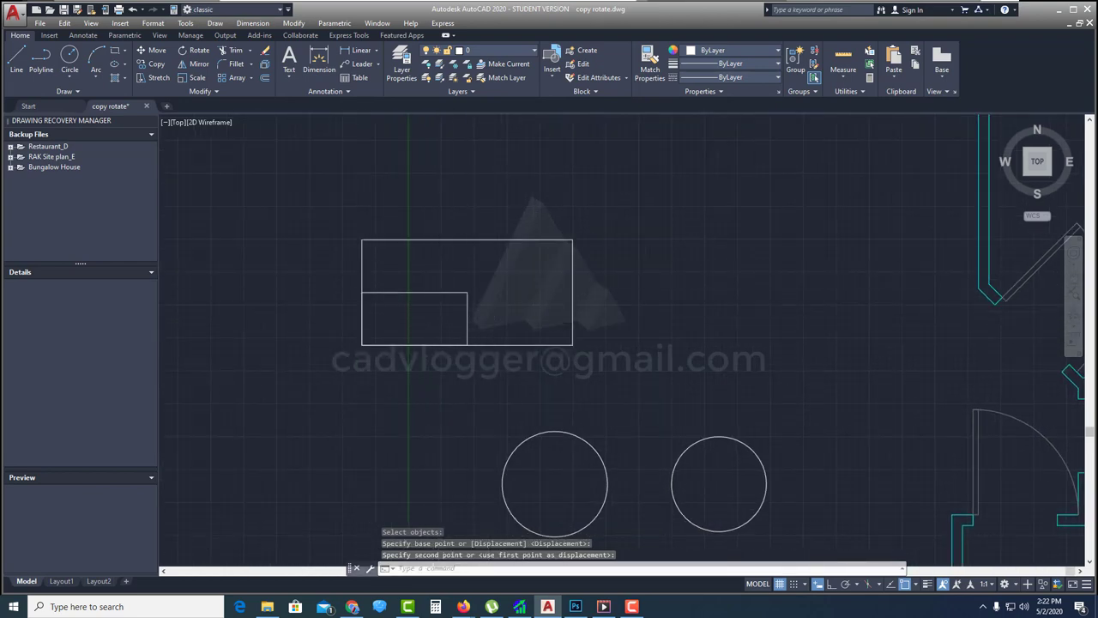
scroll(490, 313, down, 2)
mouse_move(594, 322)
middle_down()
mouse_move(507, 312)
mouse_move(559, 326)
middle_up()
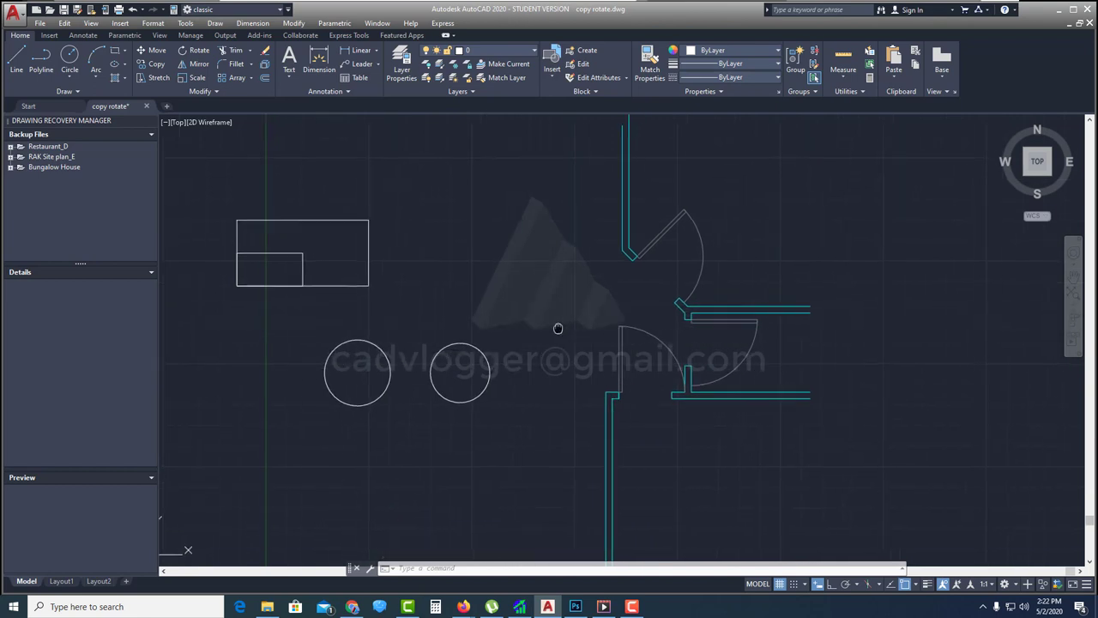
middle_drag(487, 326, 510, 319)
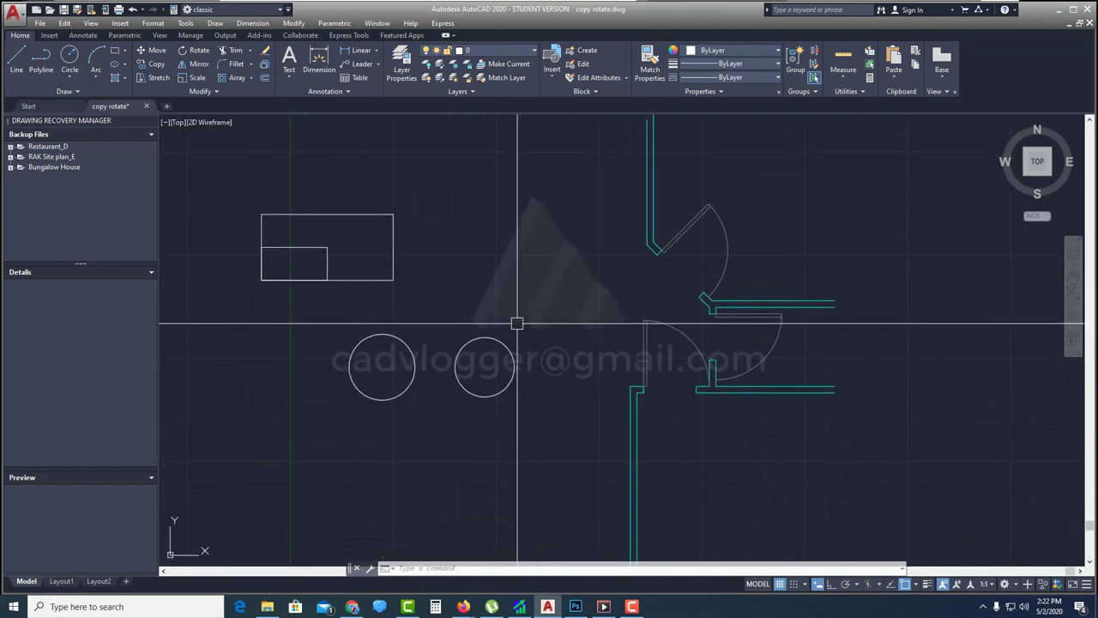
mouse_move(645, 294)
middle_down()
mouse_move(578, 326)
mouse_move(549, 309)
middle_up()
middle_drag(618, 314, 584, 313)
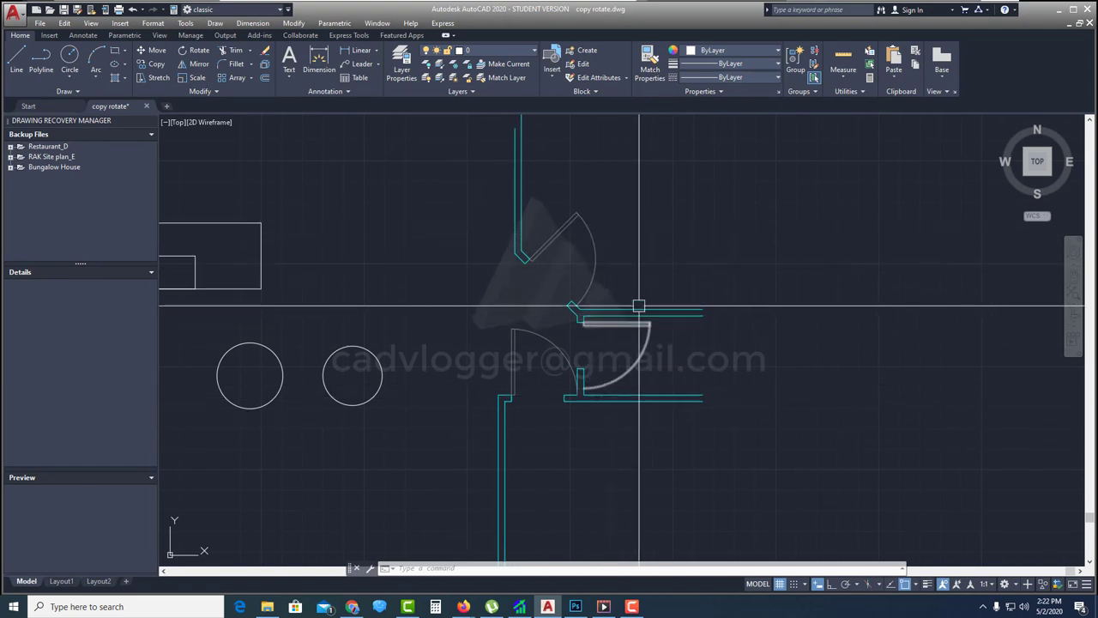
click(674, 268)
click(633, 288)
scroll(584, 319, up, 3)
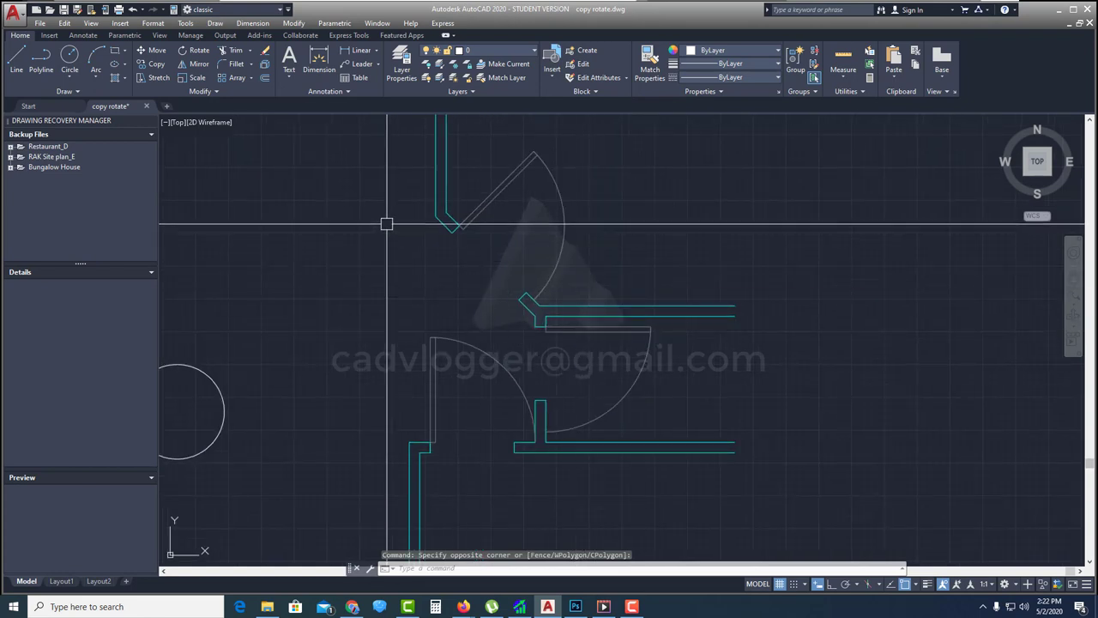
Select the upper door leaf and swing arc for scaling and check the object snap options.
click(196, 78)
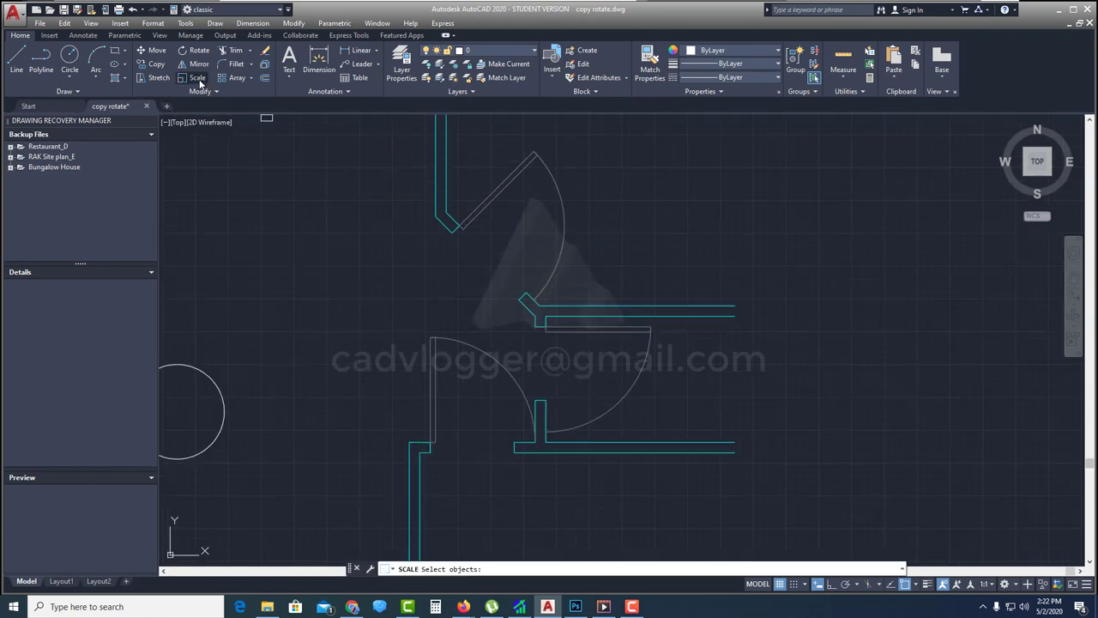
click(499, 190)
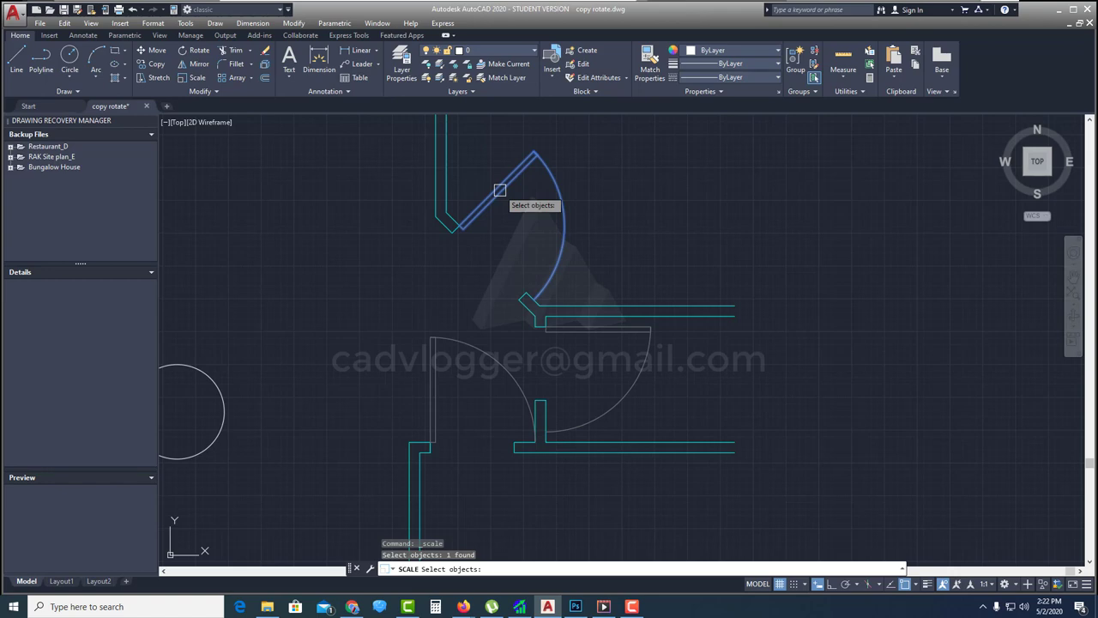
key(Return)
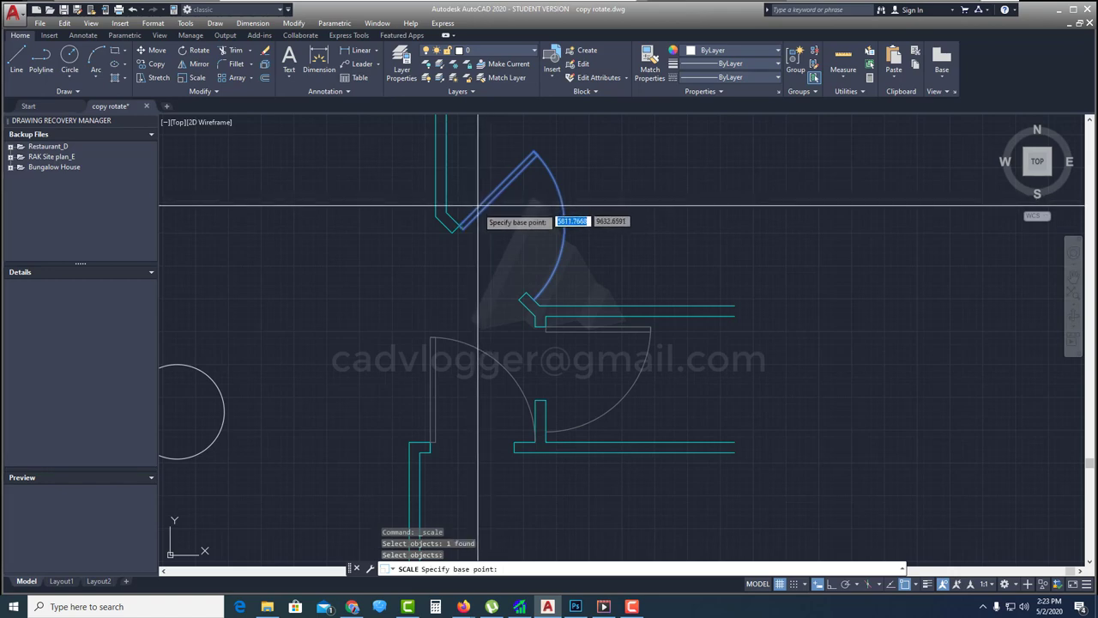
click(914, 585)
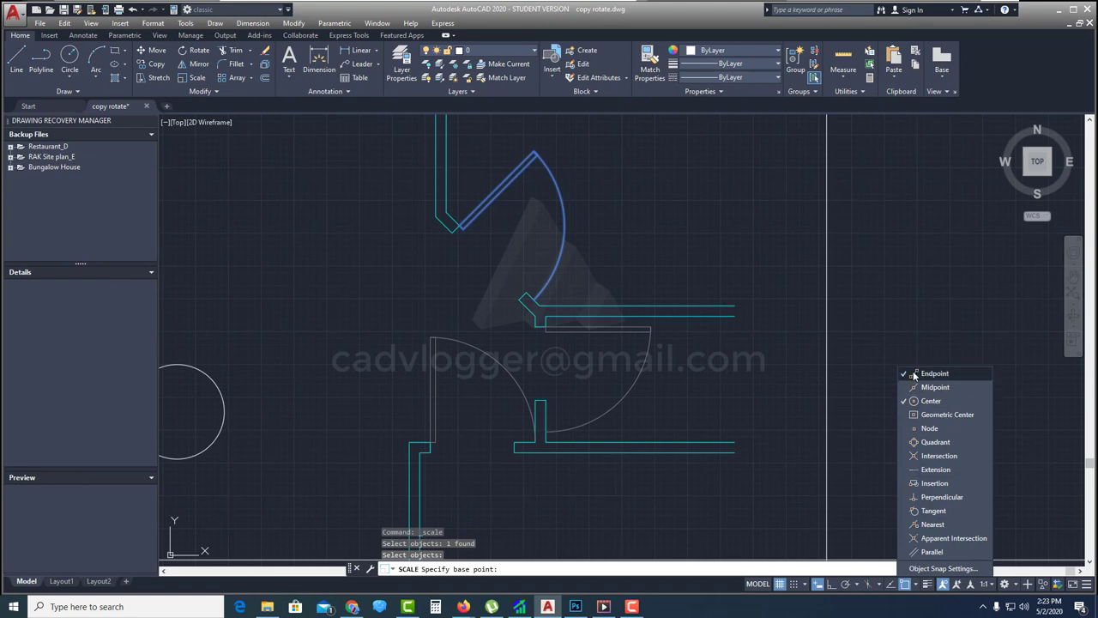
click(731, 256)
scroll(473, 245, up, 4)
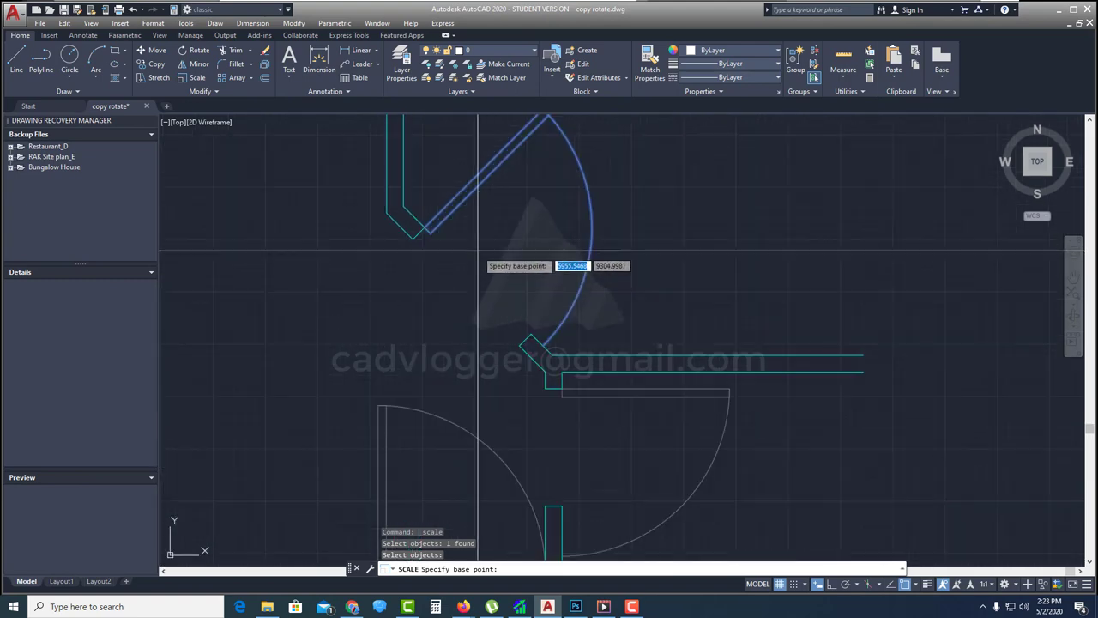
scroll(411, 203, down, 3)
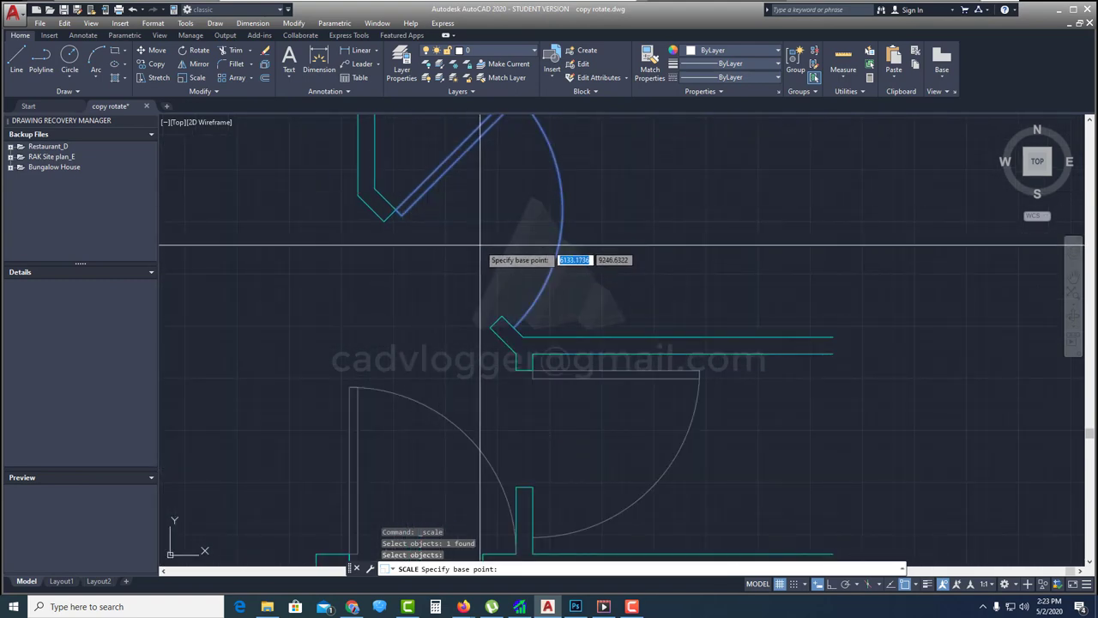
middle_drag(483, 237, 442, 293)
scroll(442, 293, up, 2)
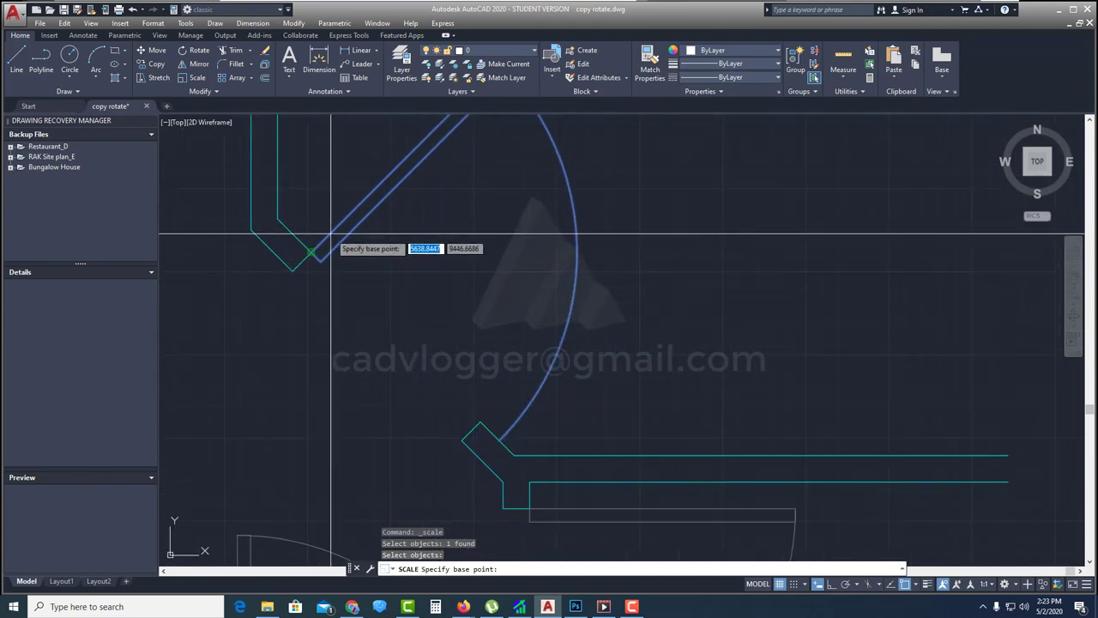
scroll(418, 255, up, 2)
Scale the door by Reference from its corner so its width matches the wall opening.
click(418, 253)
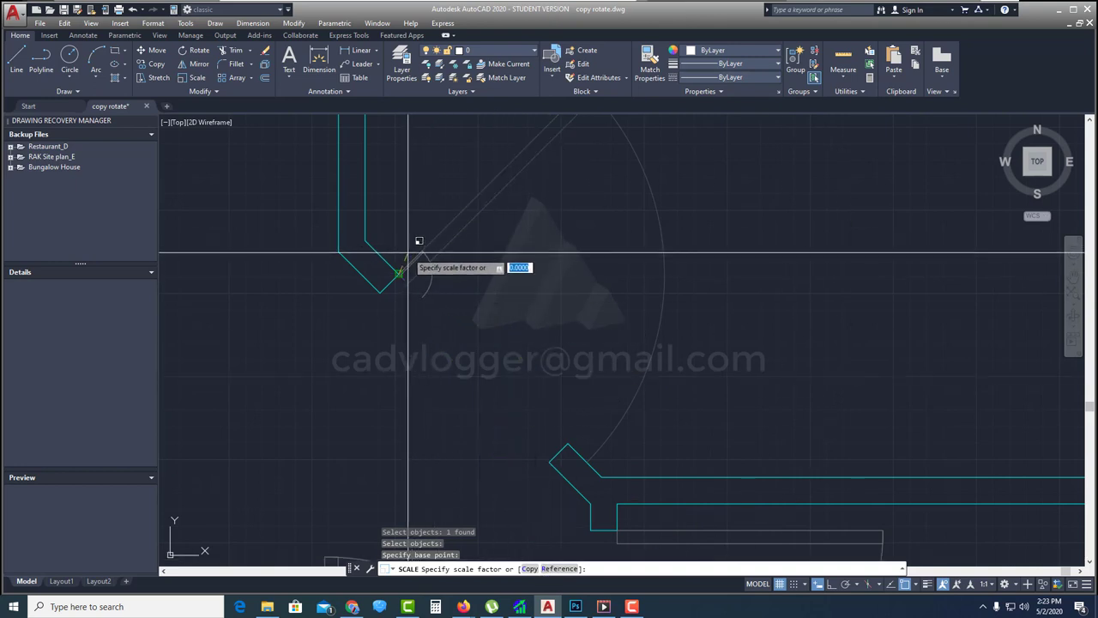
click(550, 568)
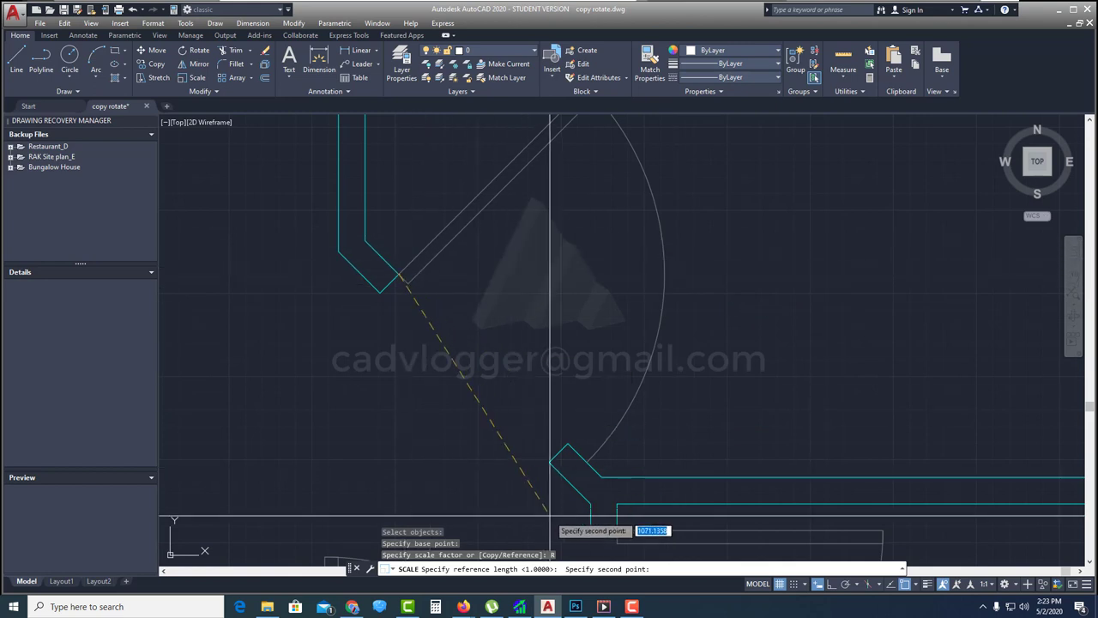
click(592, 447)
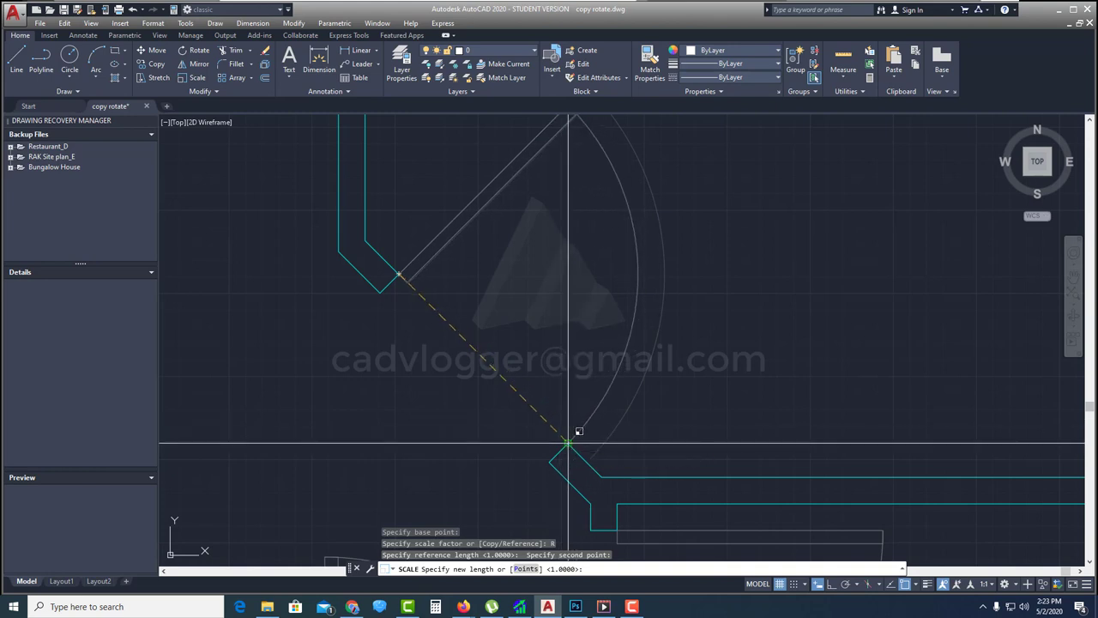
click(569, 451)
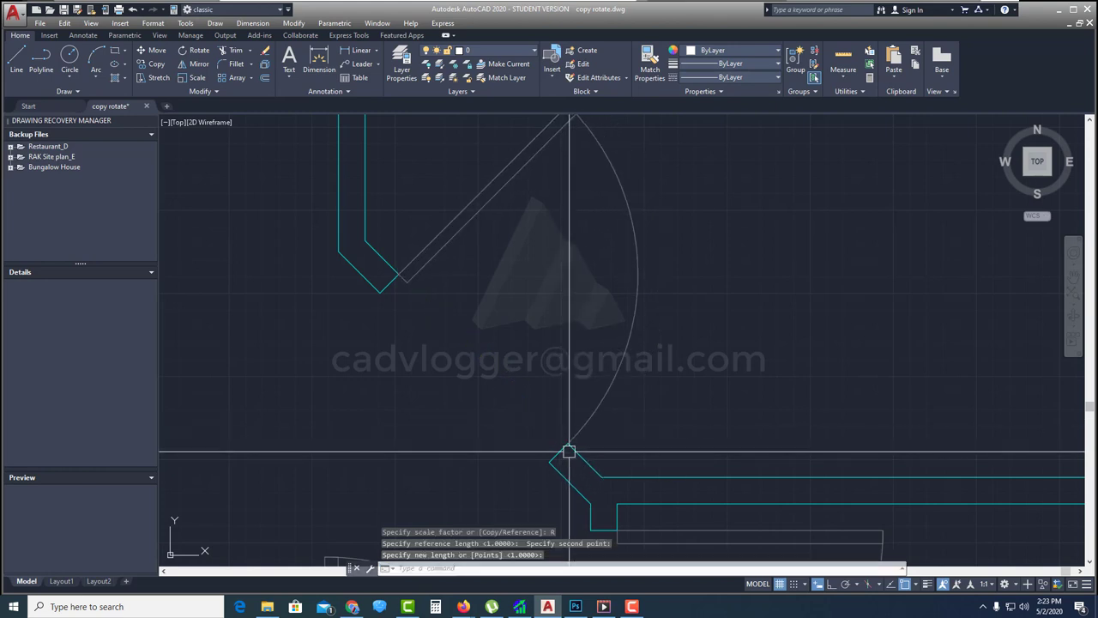
scroll(569, 450, down, 5)
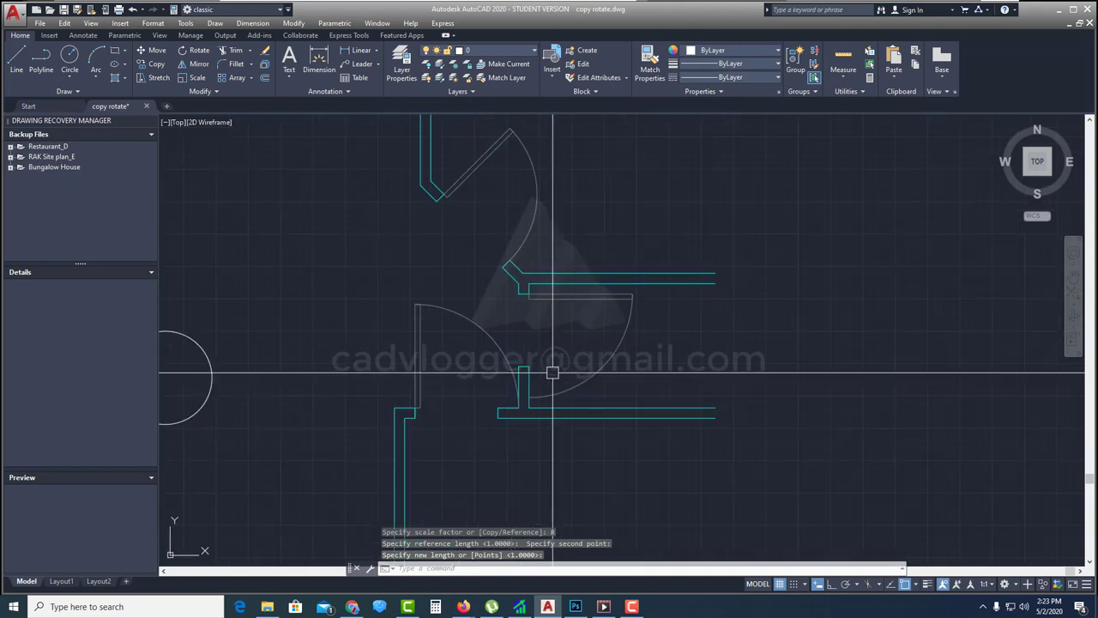
scroll(553, 373, up, 2)
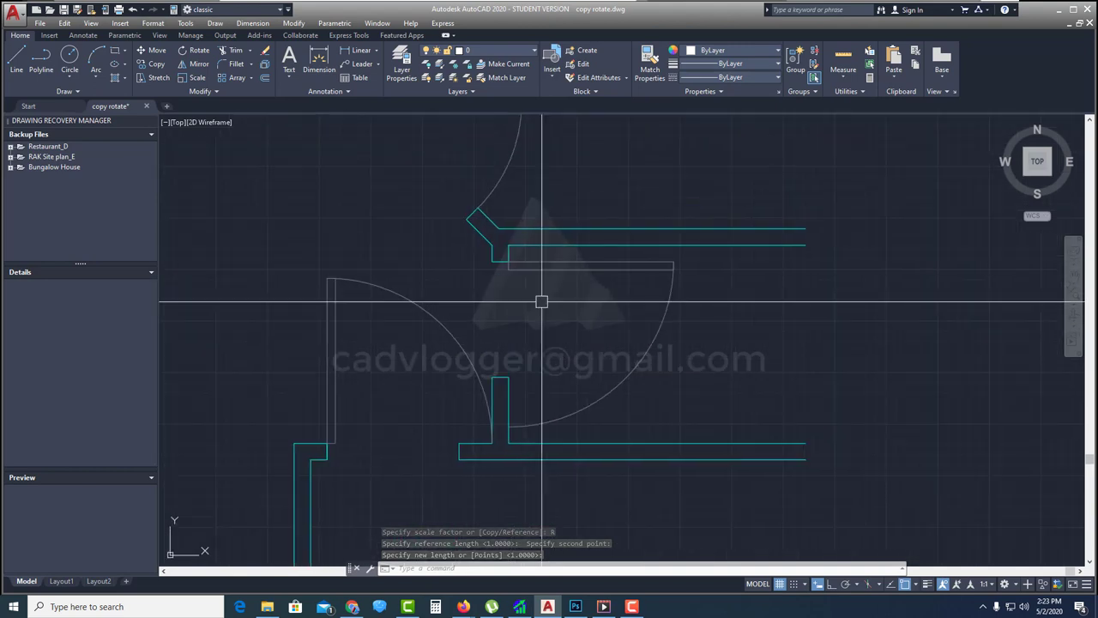
Scale the door between the horizontal walls by Reference from 1000 to 900 about its hinge.
click(198, 78)
click(523, 262)
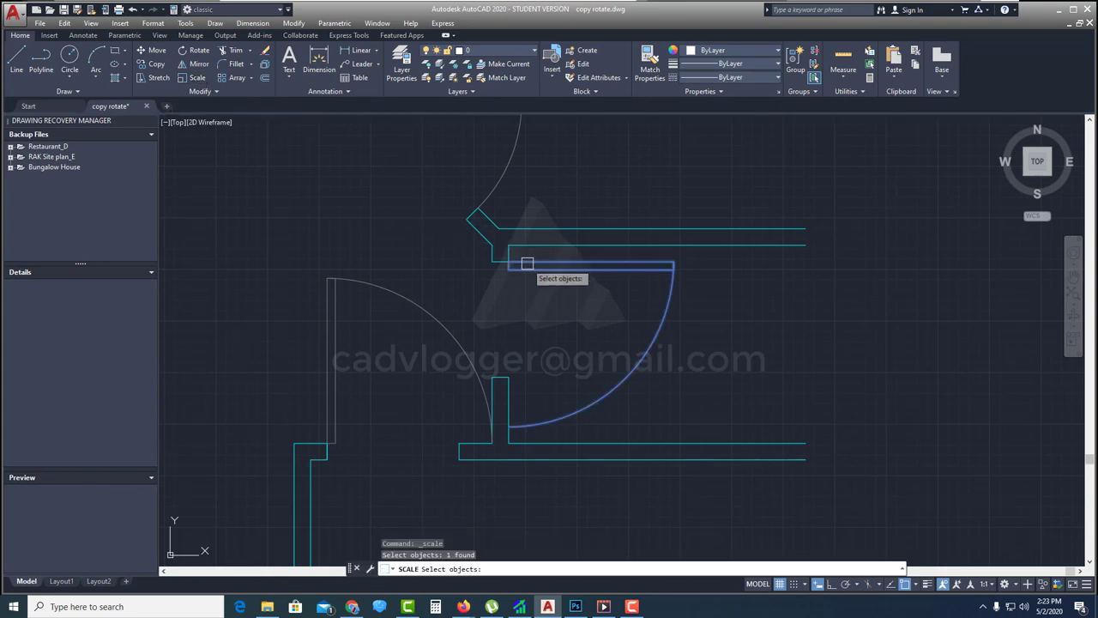
key(Return)
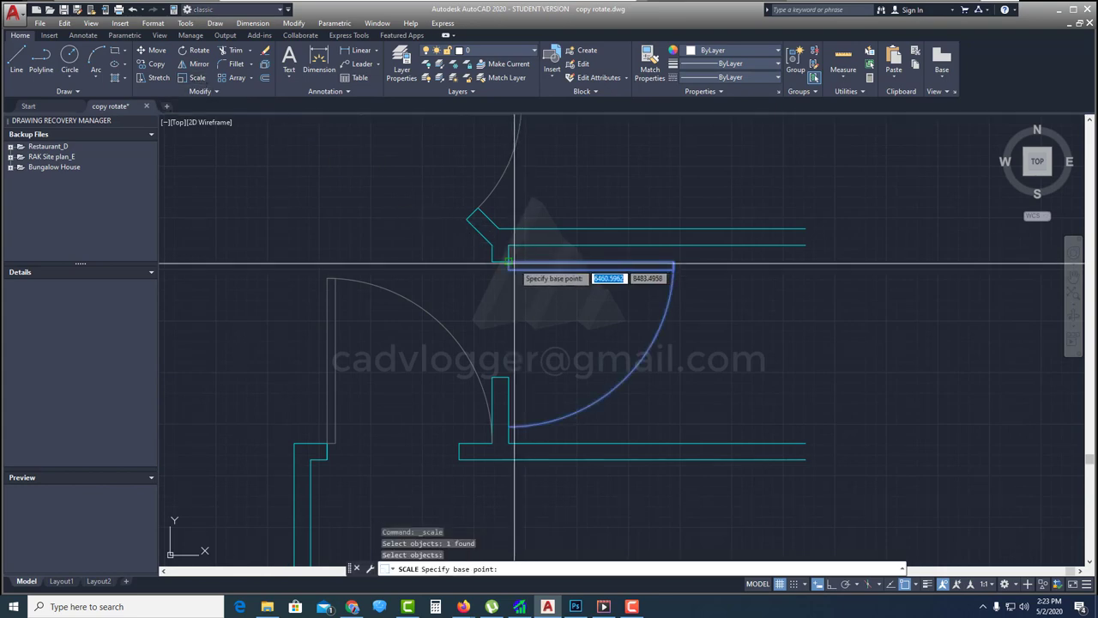
click(515, 264)
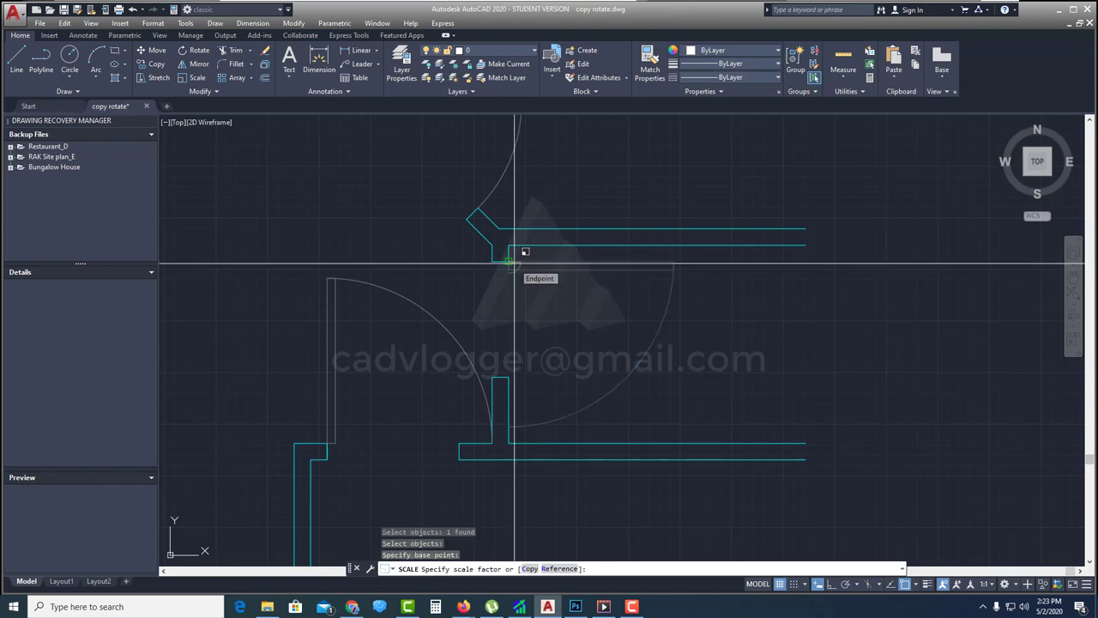
scroll(515, 263, up, 2)
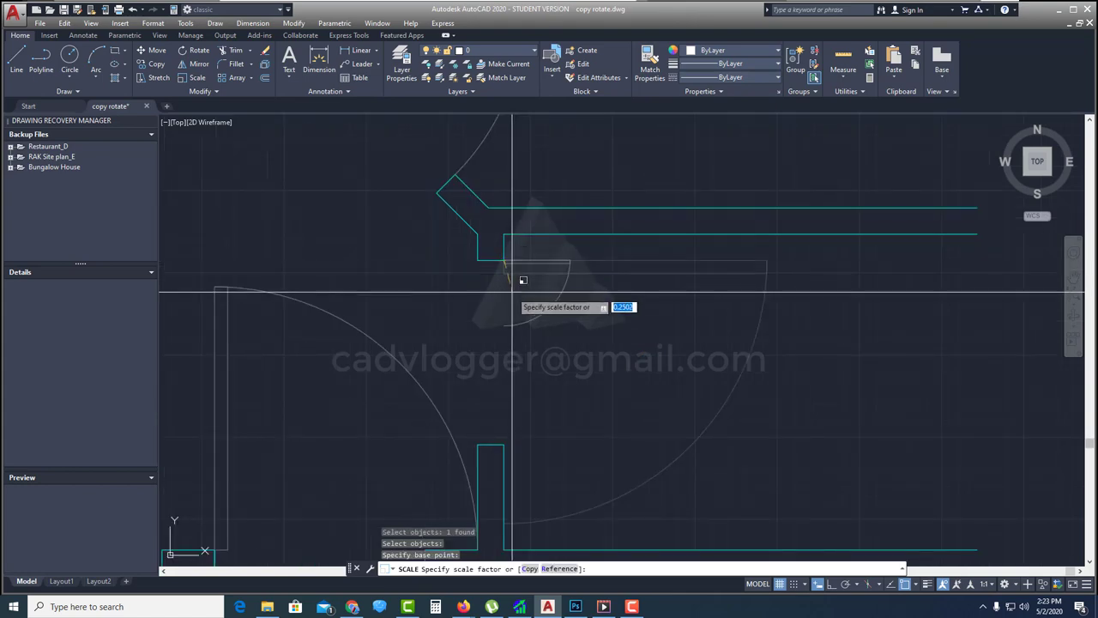
click(549, 569)
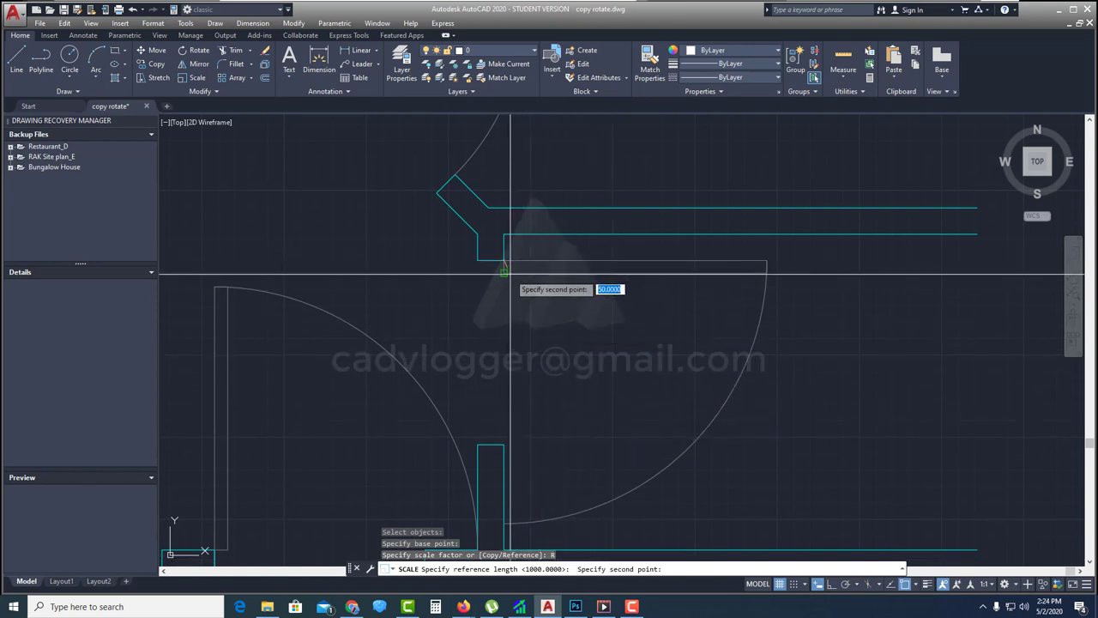
scroll(510, 271, down, 2)
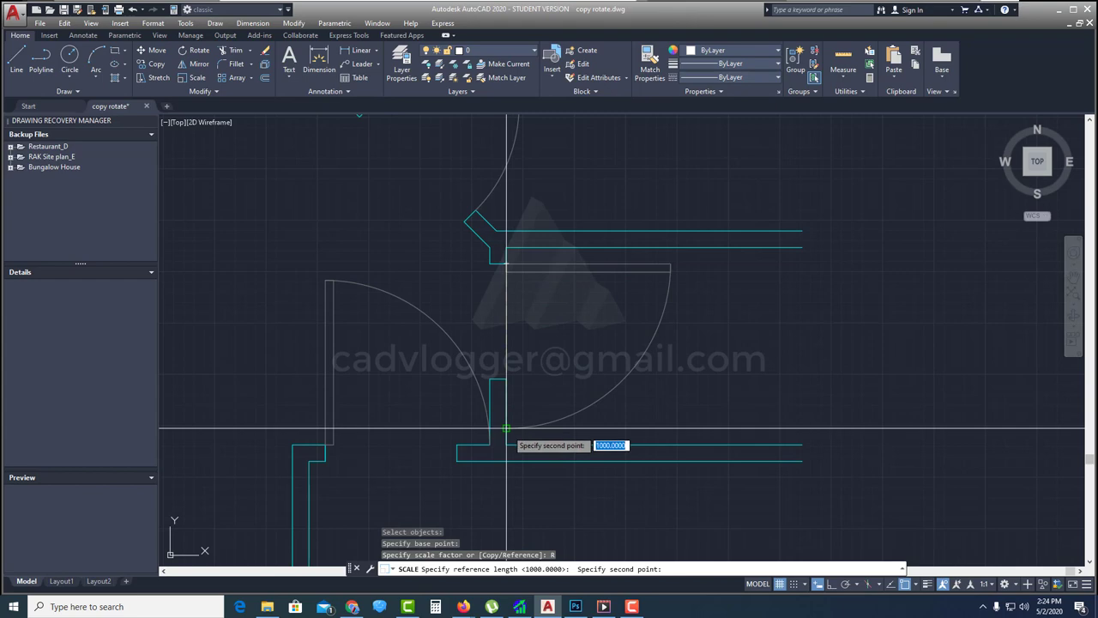
click(506, 427)
scroll(516, 416, up, 2)
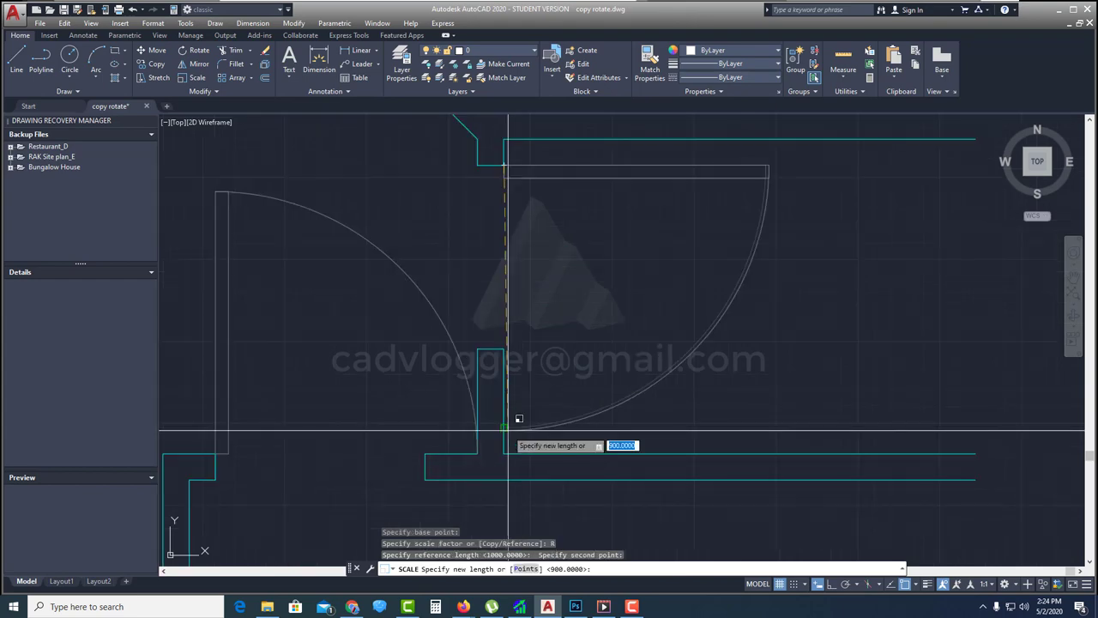
click(504, 361)
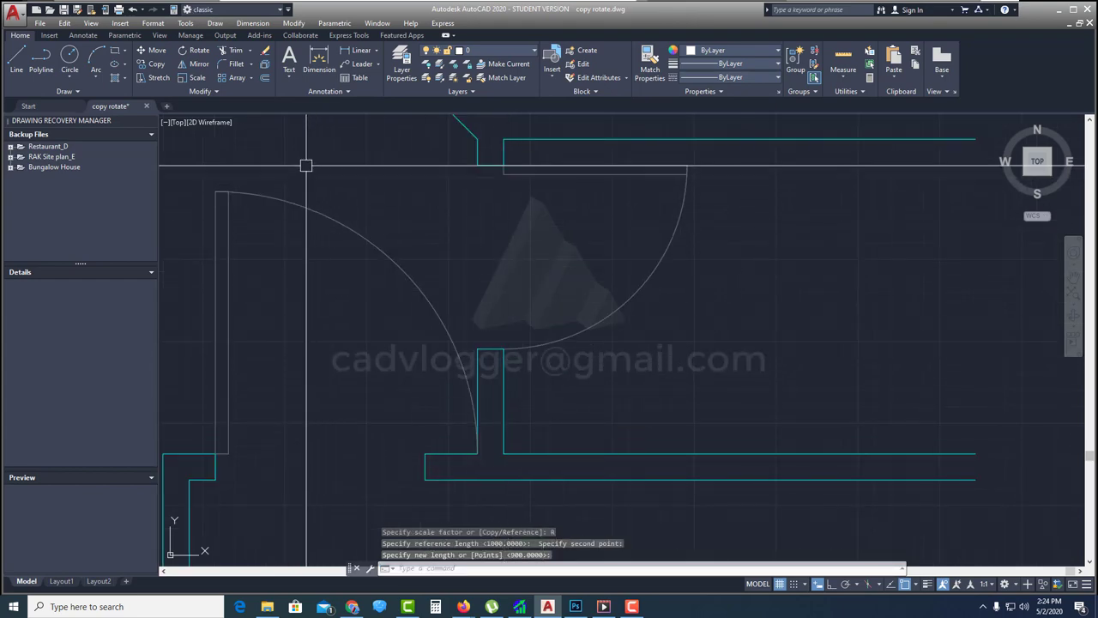
key(Return)
Rescale the left door swing by reference from its lower corner so its width becomes 700.
click(220, 319)
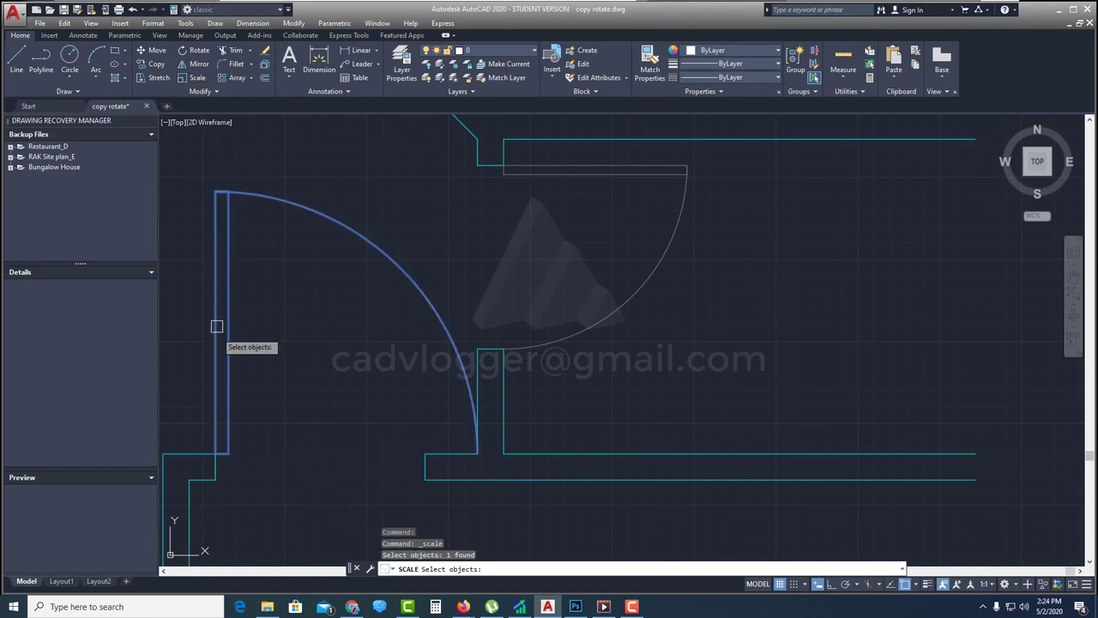
key(Return)
click(211, 452)
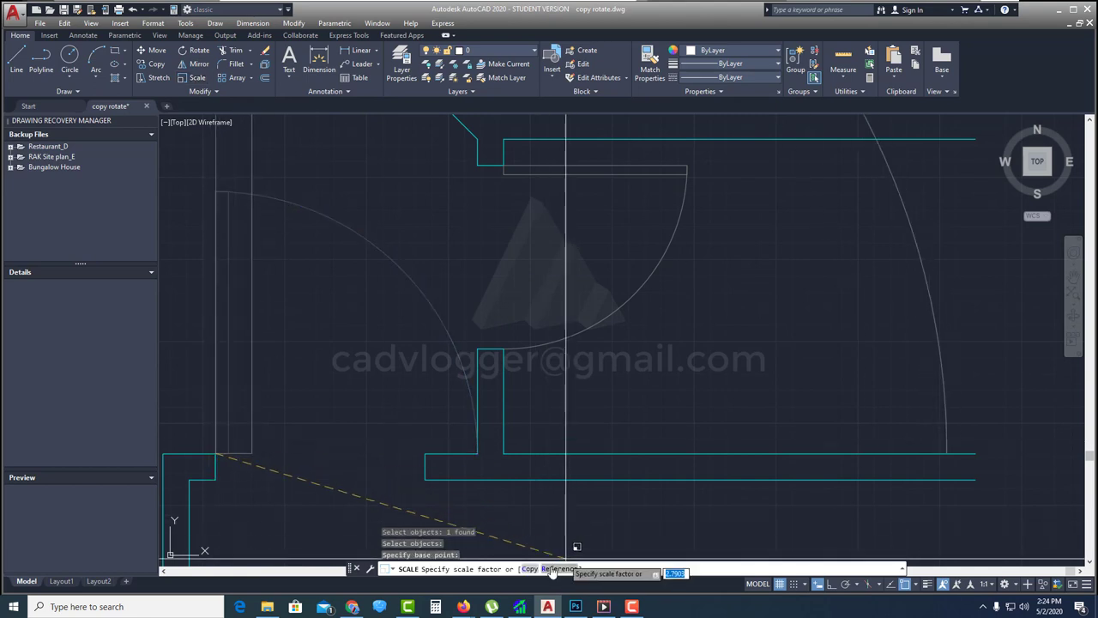
text(R)
key(Return)
click(216, 452)
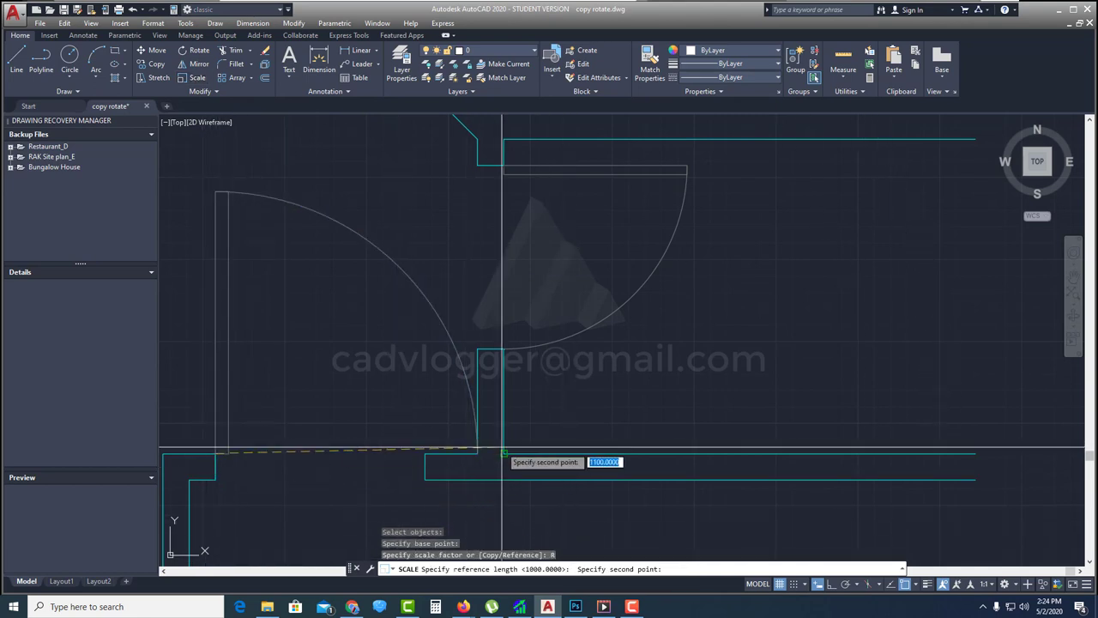
click(478, 452)
key(Return)
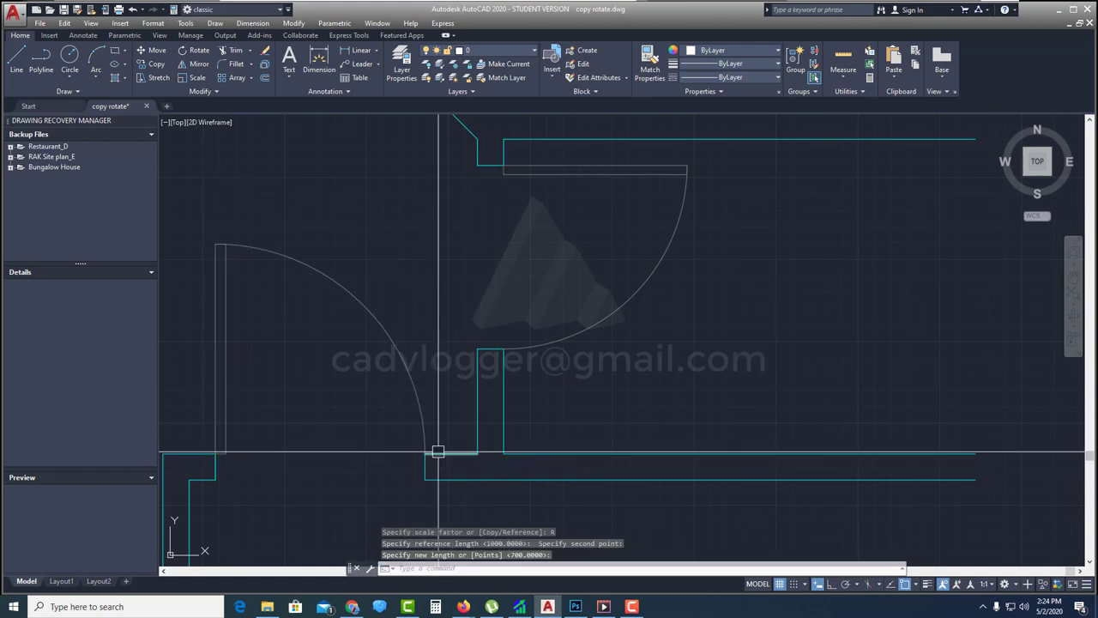
scroll(434, 429, down, 4)
mouse_move(434, 417)
middle_down()
mouse_move(519, 418)
mouse_move(503, 387)
mouse_move(577, 384)
middle_up()
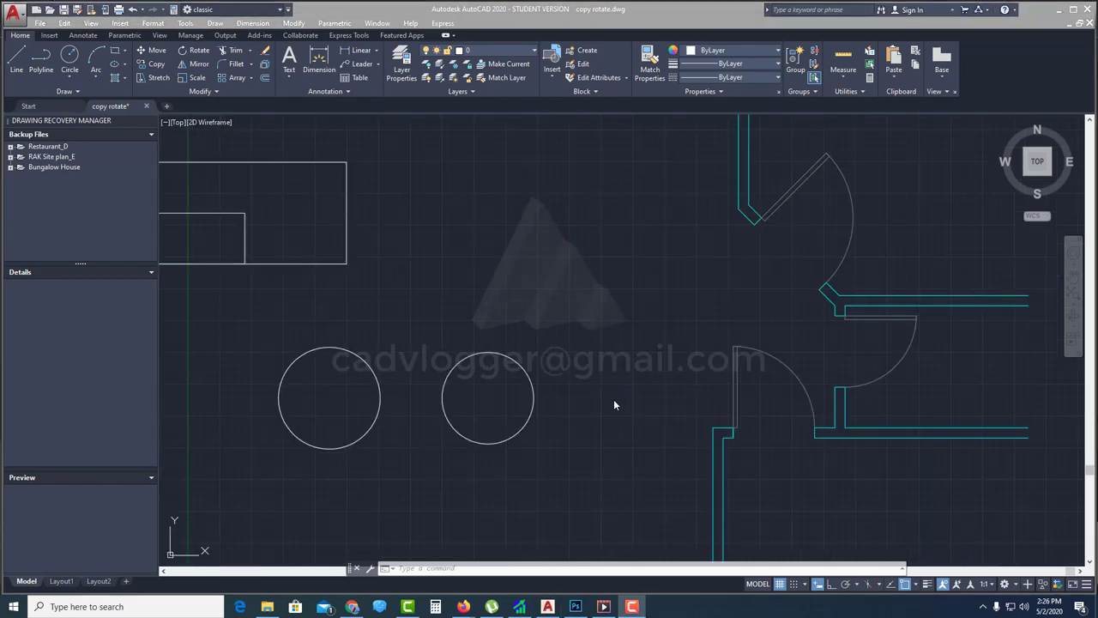
click(613, 400)
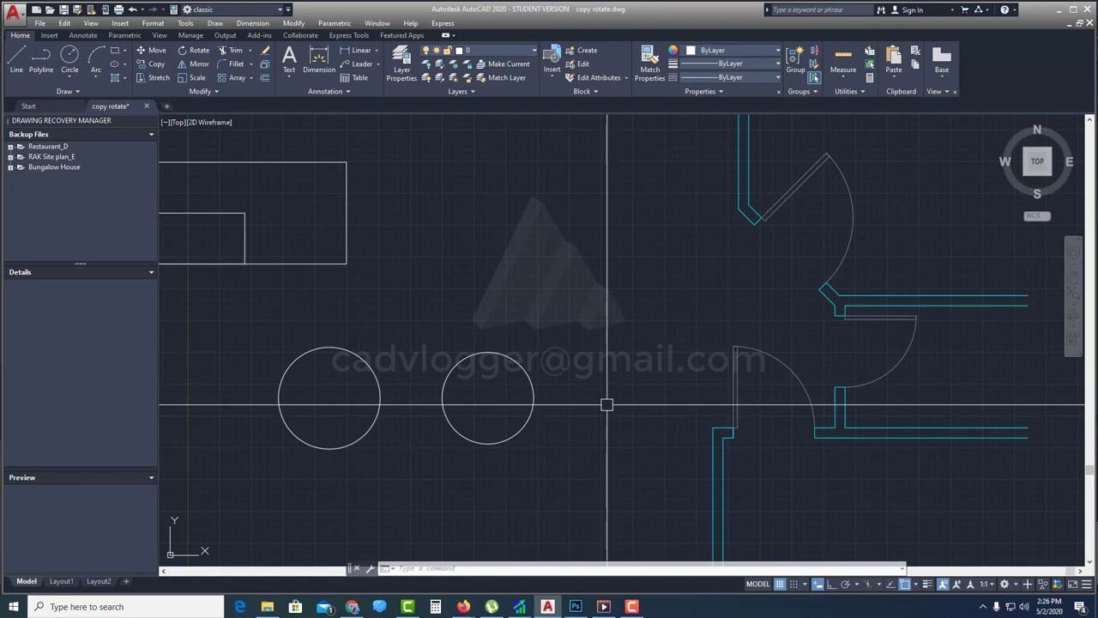
Erase the right-hand circle and quick-measure the remaining circle at 500.
scroll(606, 404, down, 3)
scroll(559, 387, up, 3)
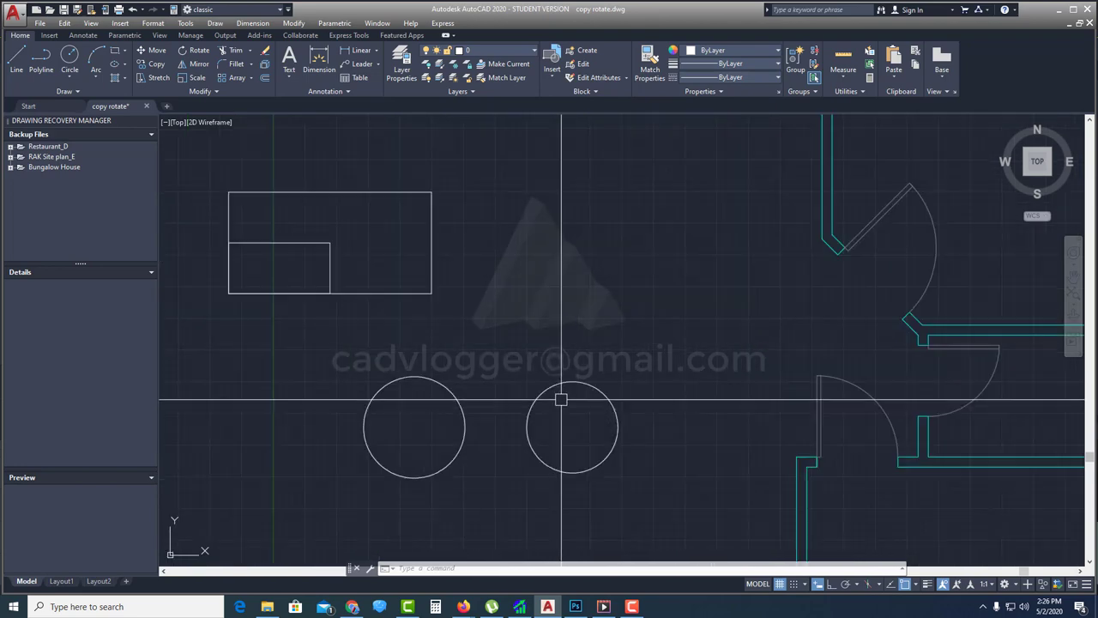
mouse_move(586, 399)
middle_down()
mouse_move(593, 375)
mouse_move(460, 327)
mouse_move(527, 318)
mouse_move(466, 363)
mouse_move(504, 324)
mouse_move(493, 341)
middle_up()
text(e)
key(Return)
click(650, 355)
click(581, 385)
key(Return)
click(844, 59)
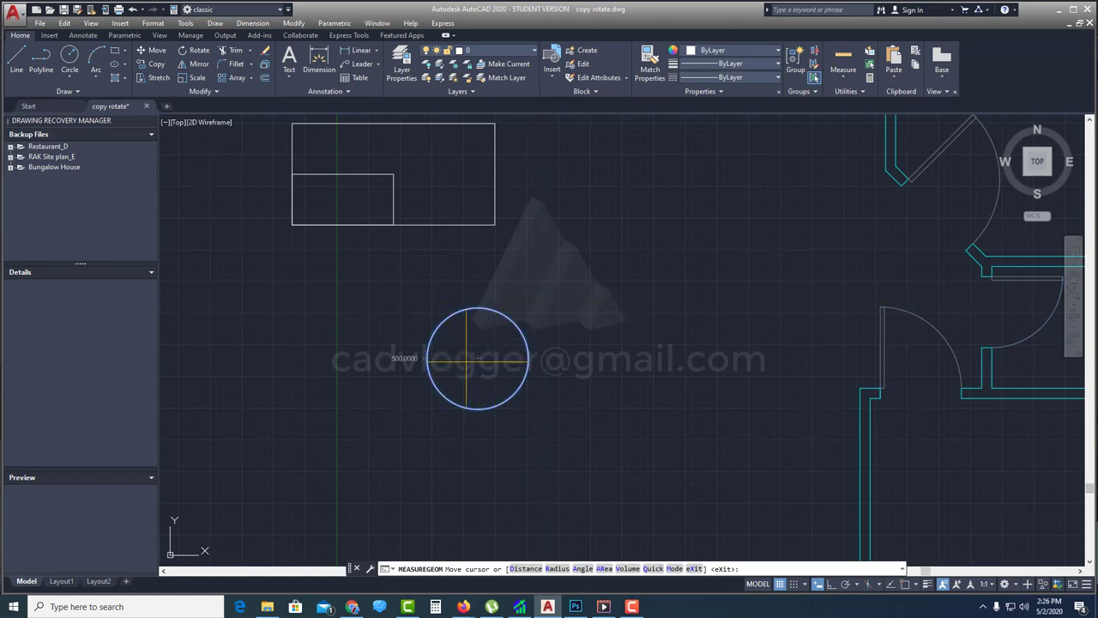
Make a 1.5-scale copy of the circle about its centre, keeping the original.
key(Escape)
key(Escape)
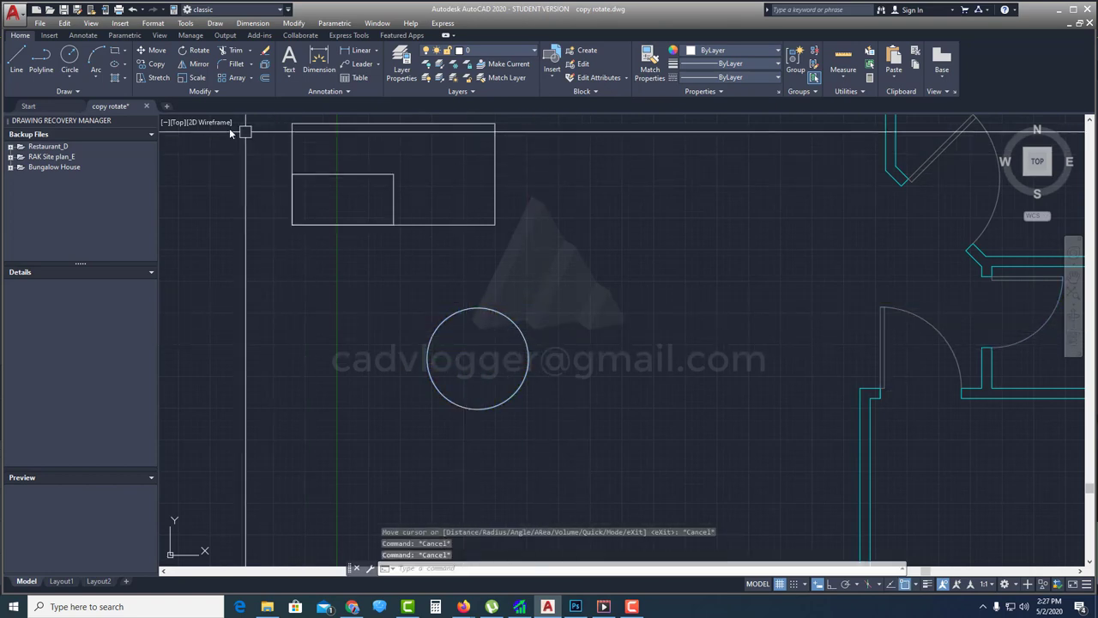
click(197, 79)
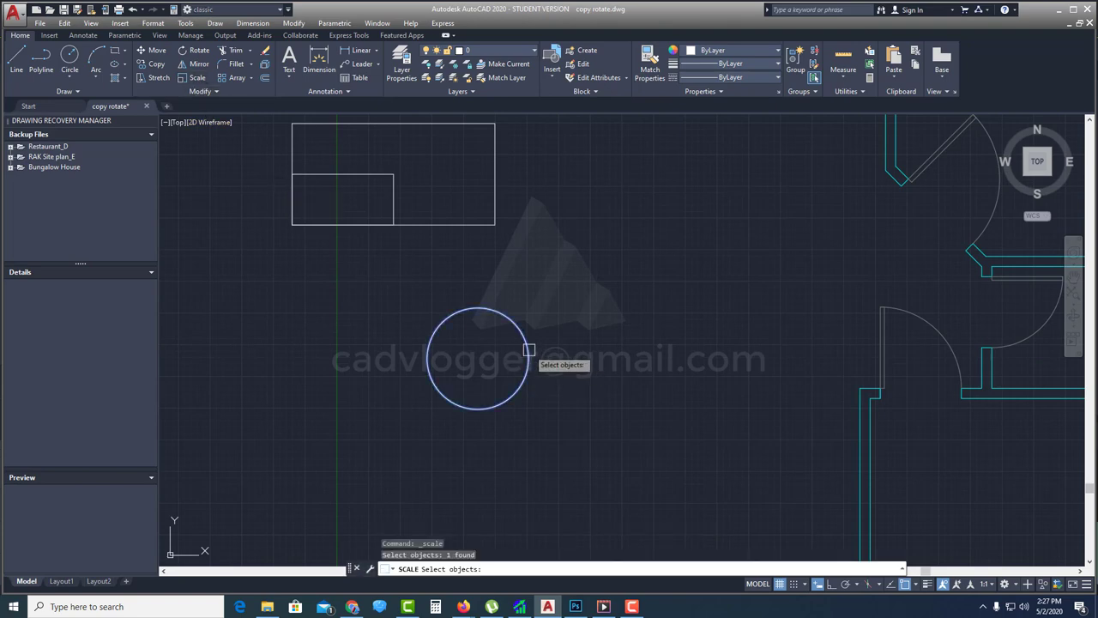
key(Return)
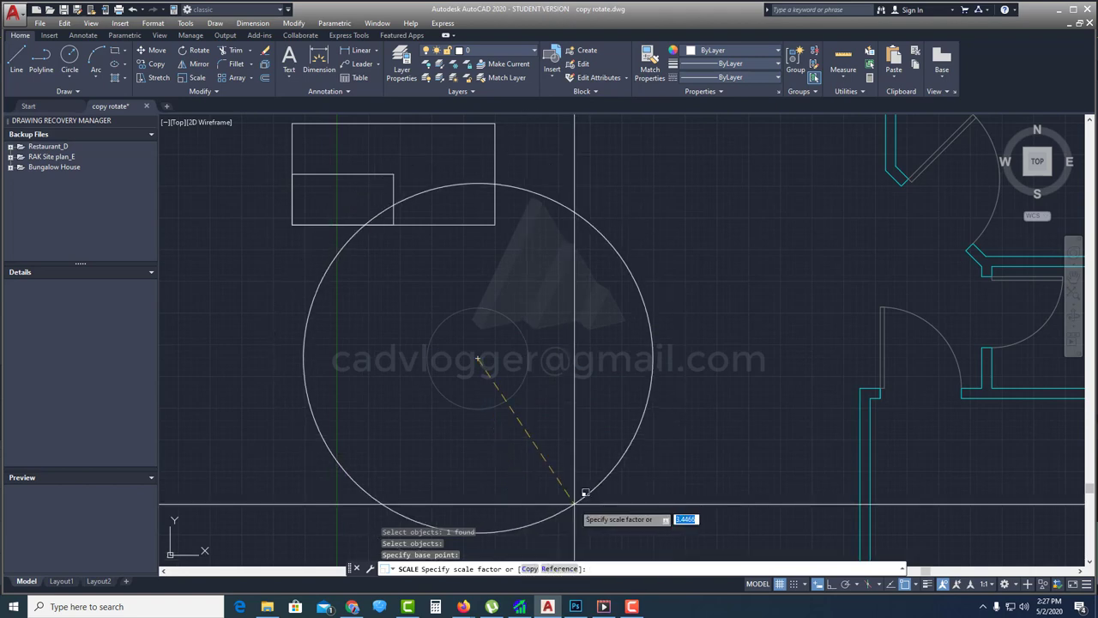
click(528, 569)
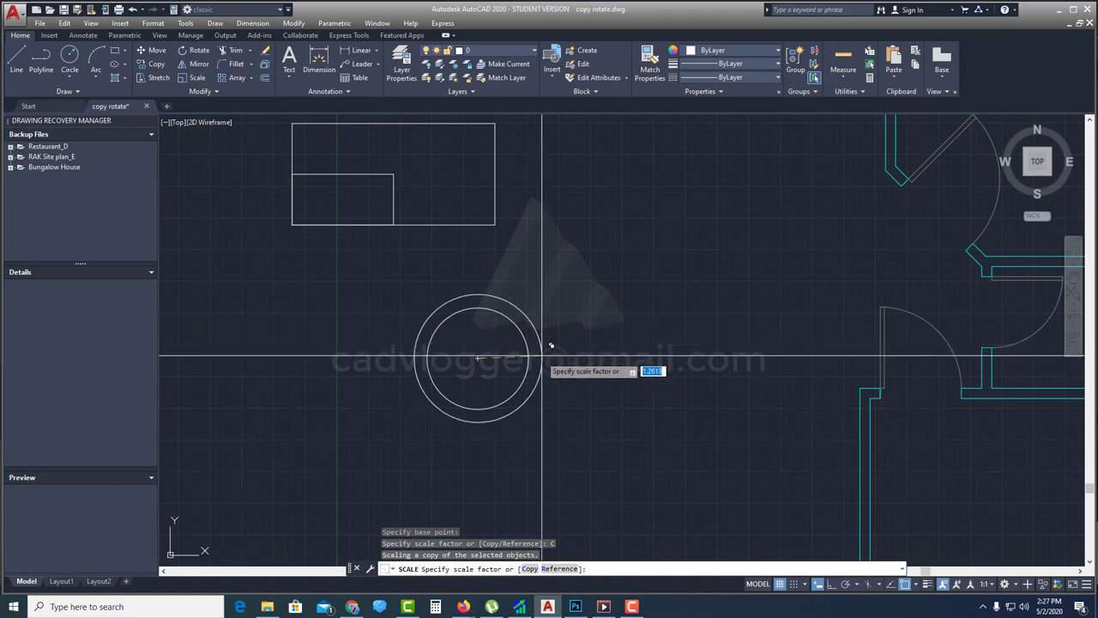
scroll(544, 354, up, 2)
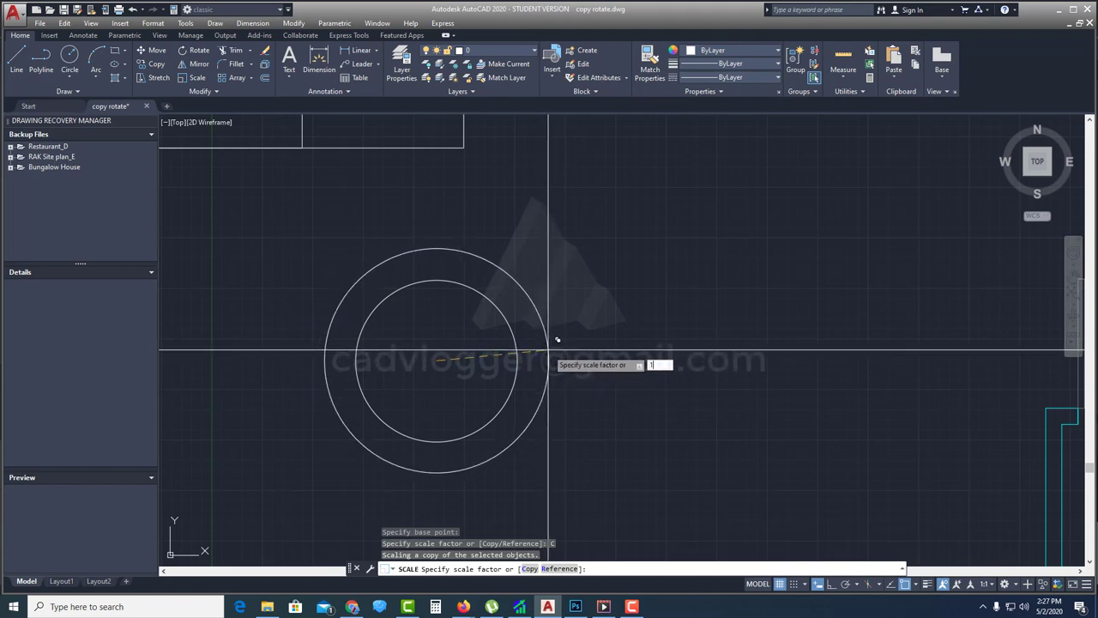
key(Return)
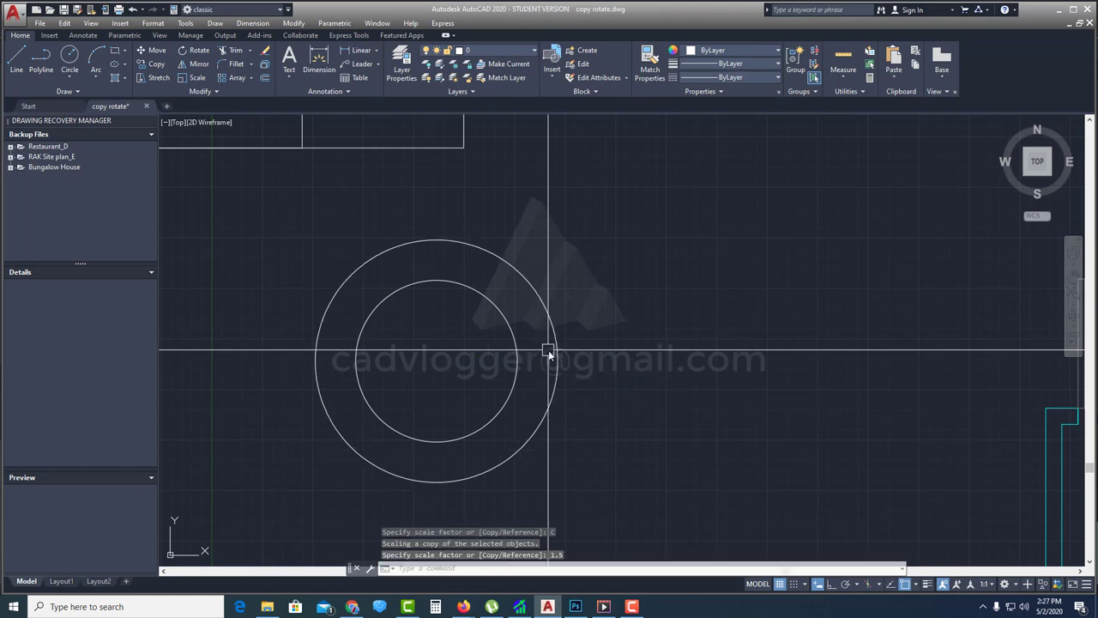
middle_drag(502, 369, 573, 354)
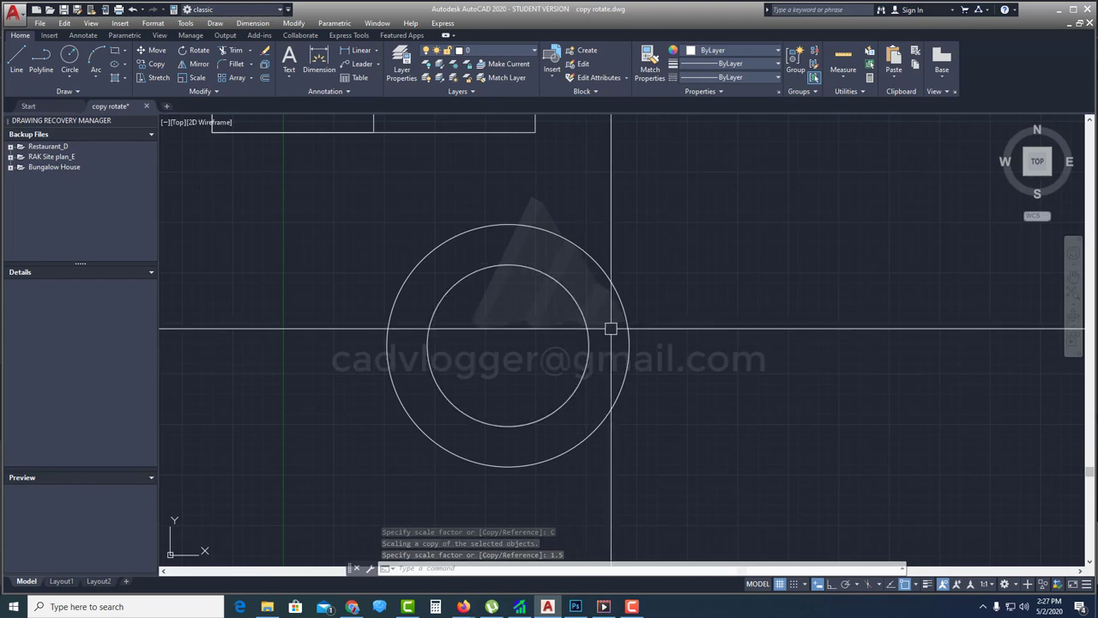
Make a 0.5-scale copy of the inner circle about its centre, giving three concentric circles.
click(845, 58)
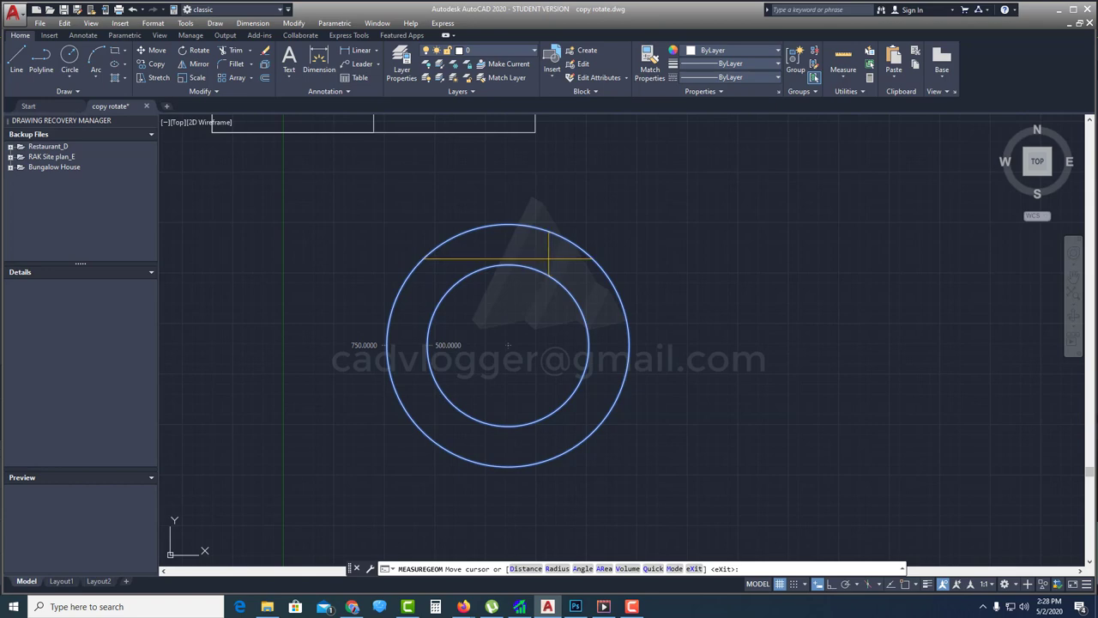
key(Escape)
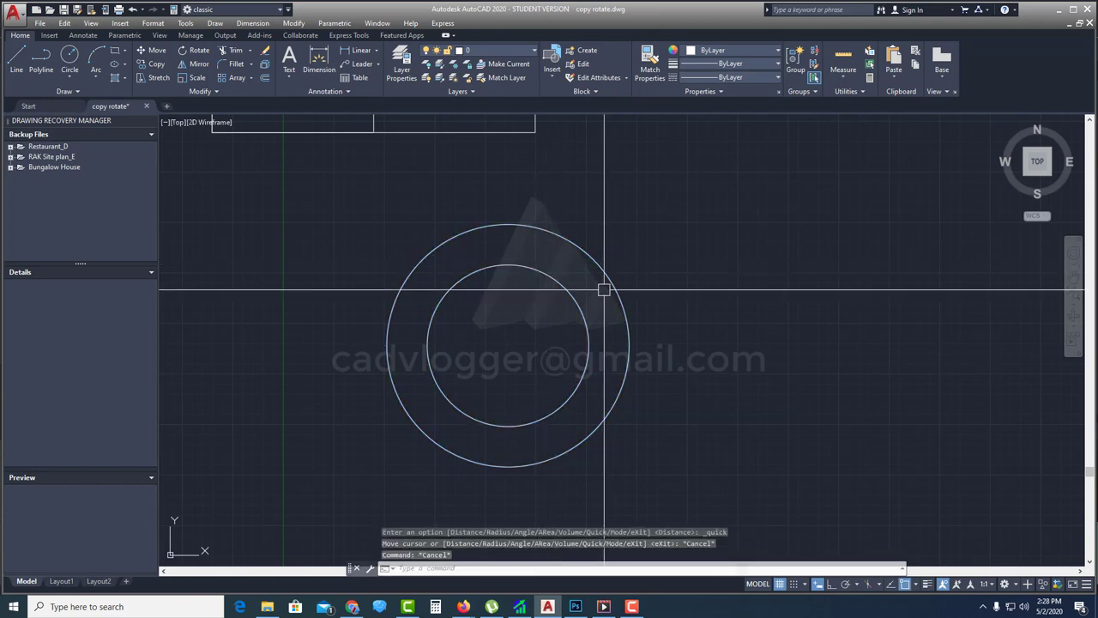
click(197, 79)
click(558, 286)
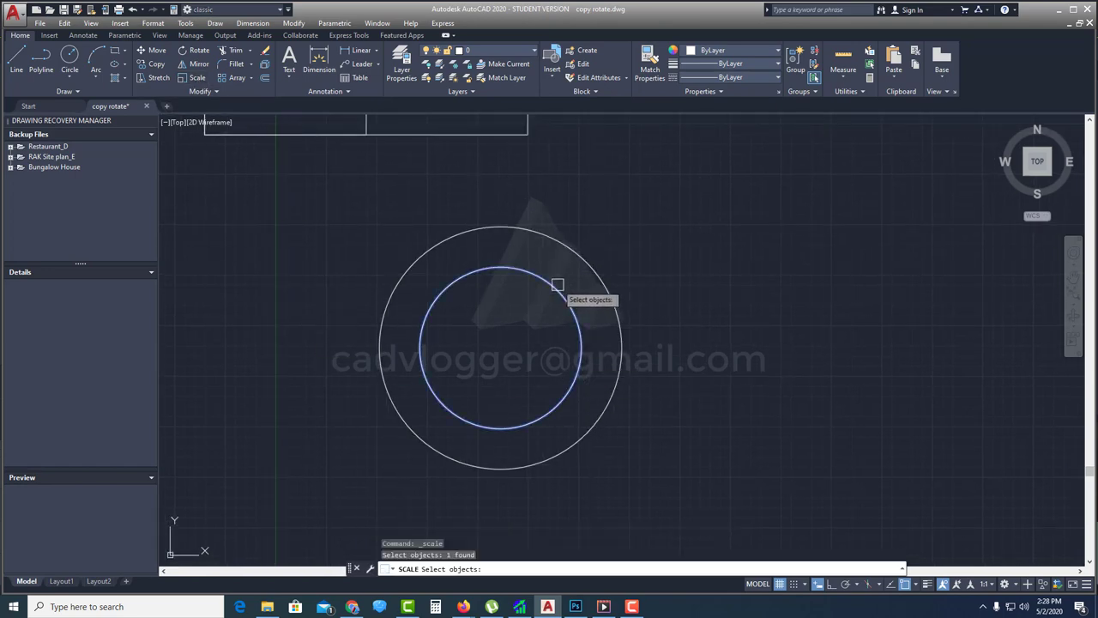
key(Return)
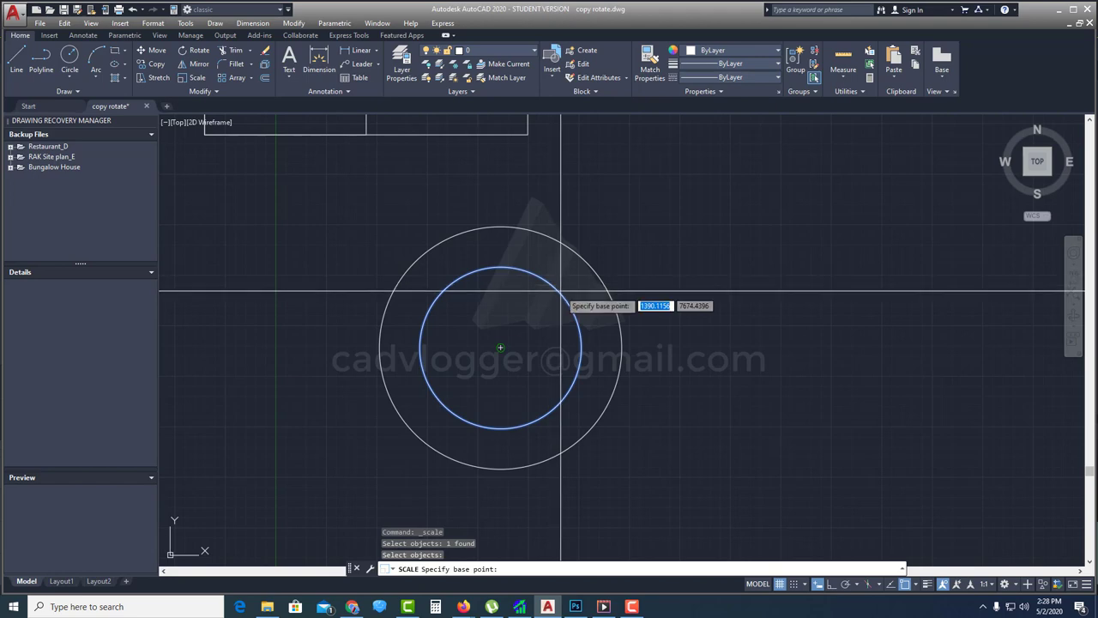
click(562, 293)
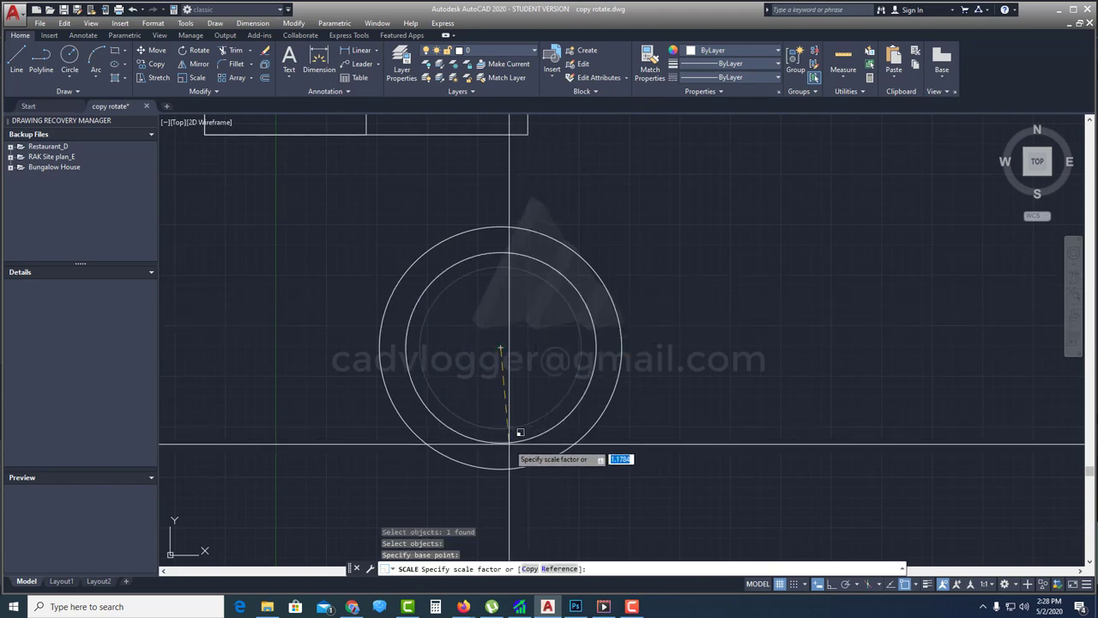
click(528, 569)
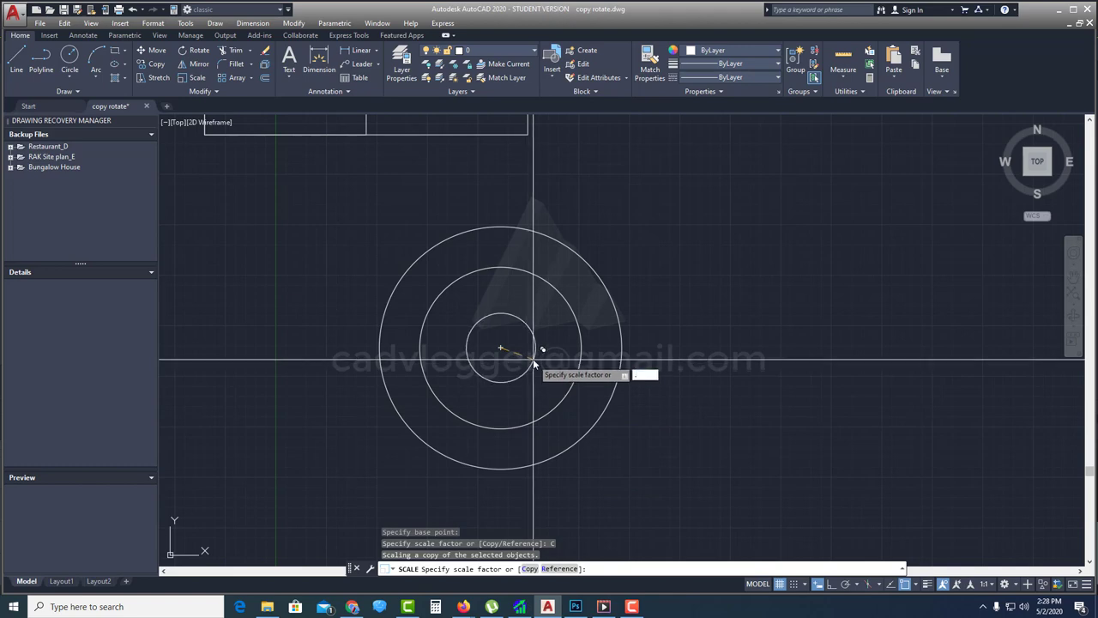
key(Return)
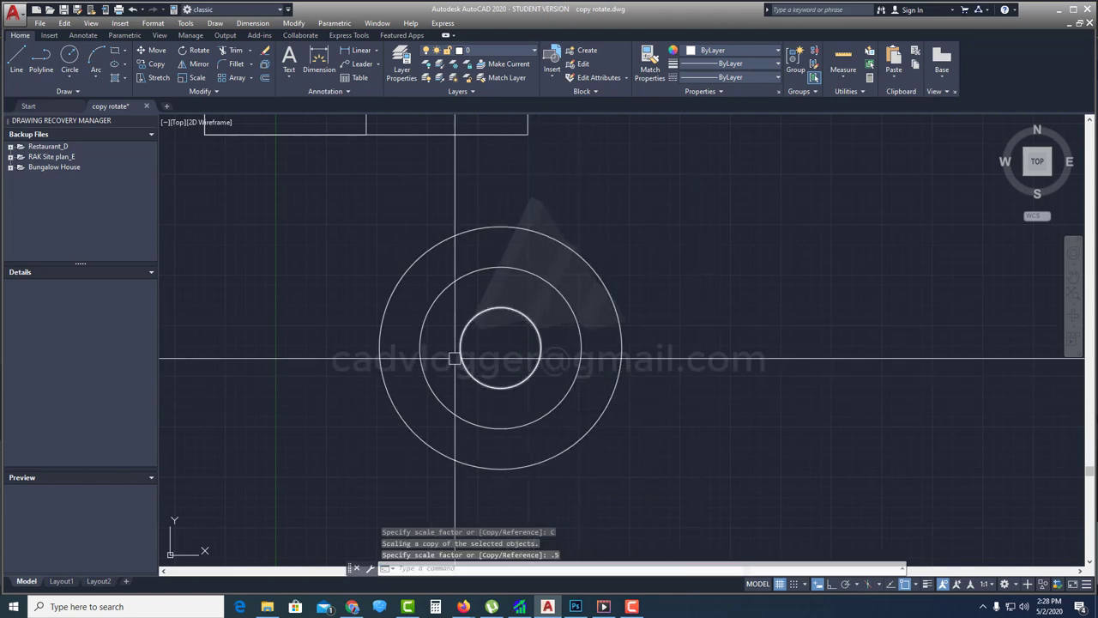
Zoom and pan until the two nested rectangles above the circles fill the view.
scroll(540, 352, down, 4)
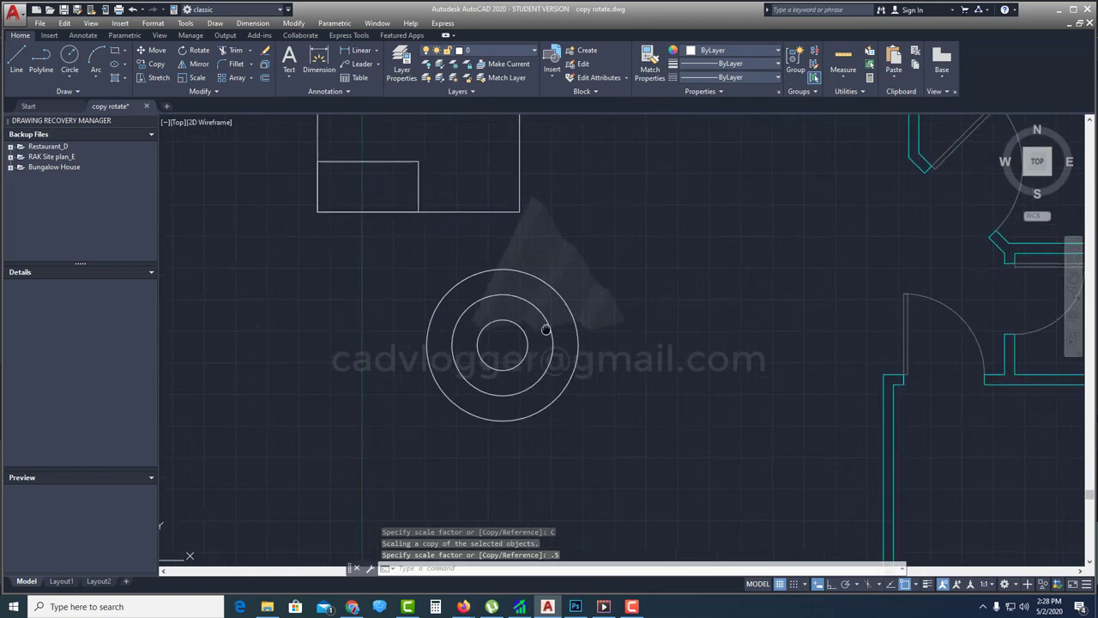
scroll(480, 361, up, 4)
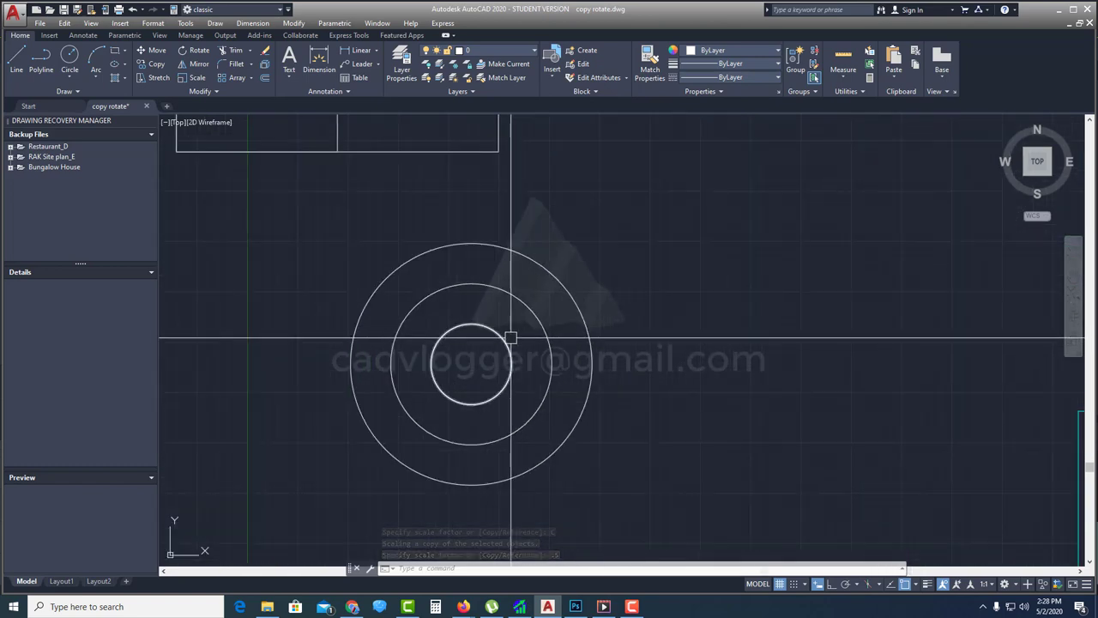
scroll(511, 338, down, 2)
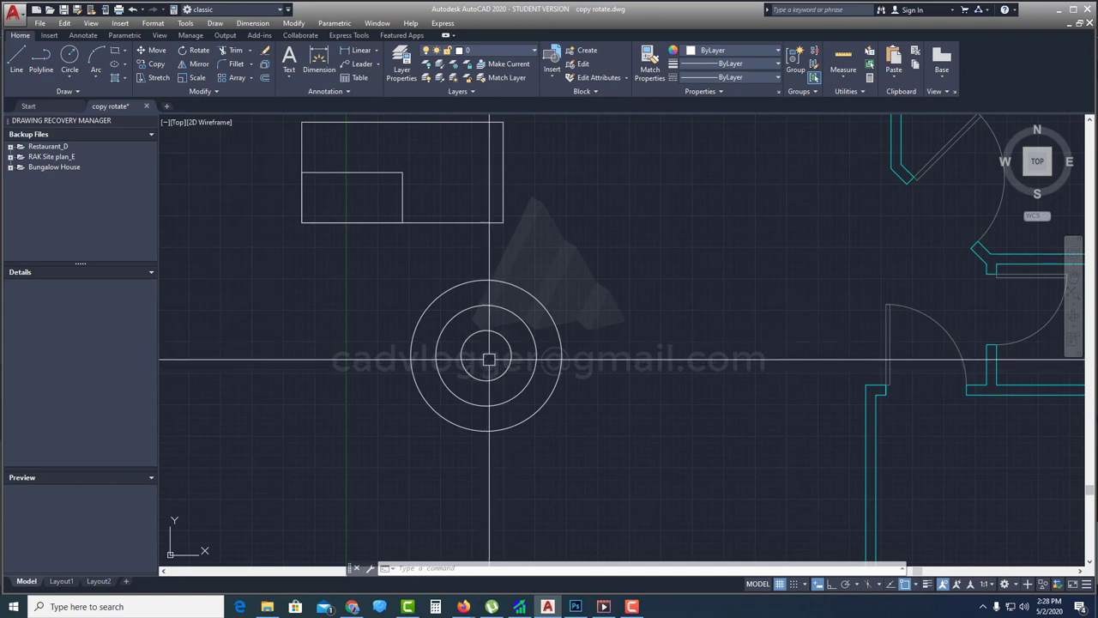
middle_drag(549, 318, 537, 386)
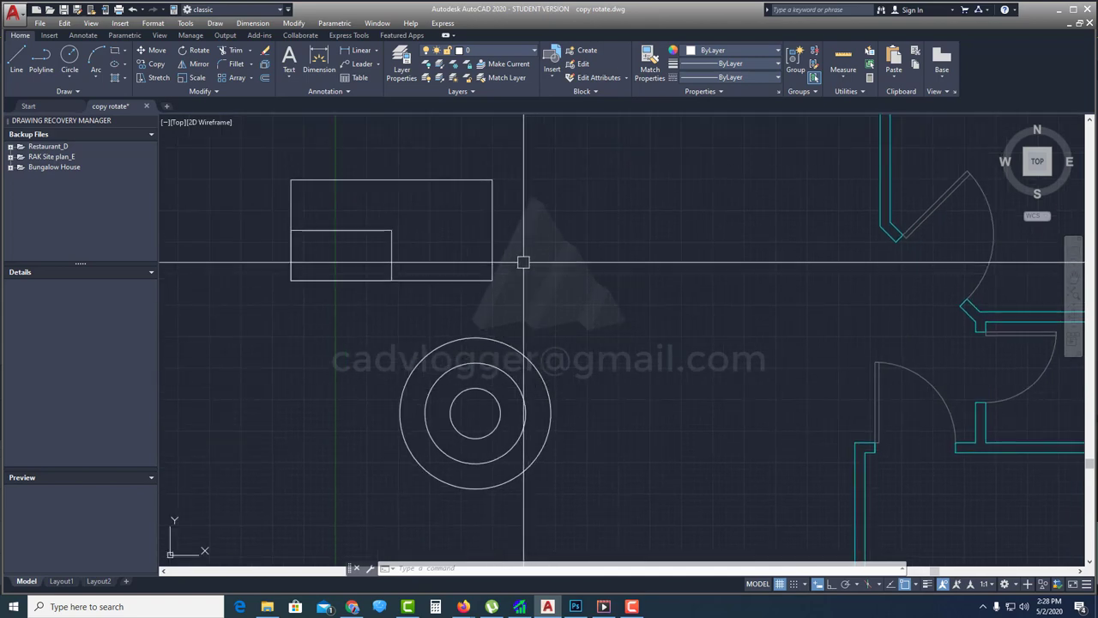
middle_drag(594, 252, 586, 301)
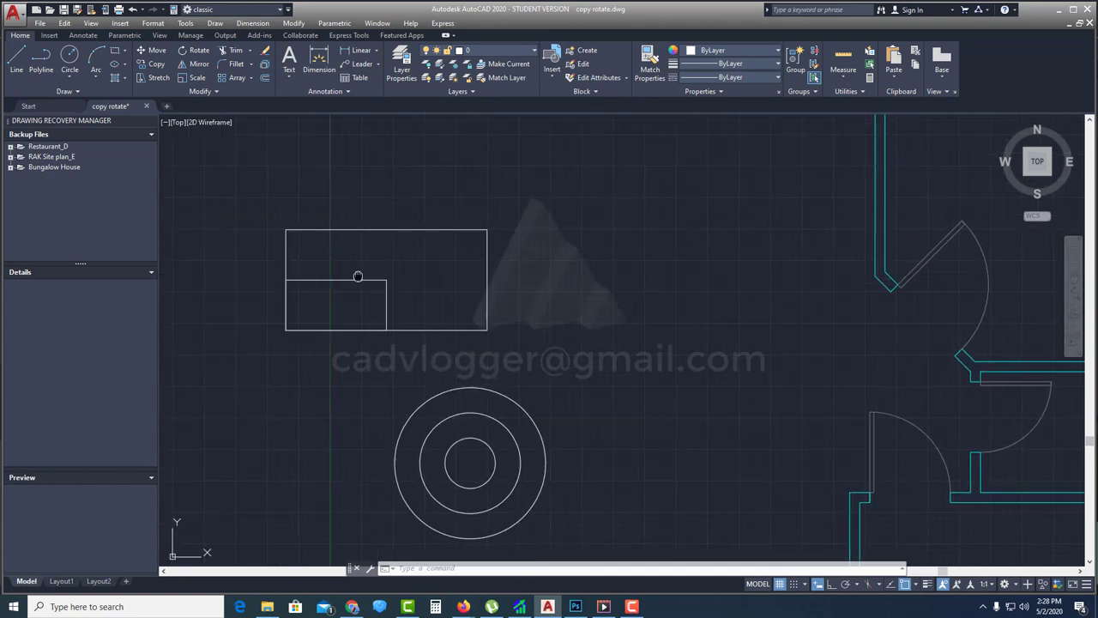
middle_drag(361, 277, 379, 290)
scroll(364, 307, up, 2)
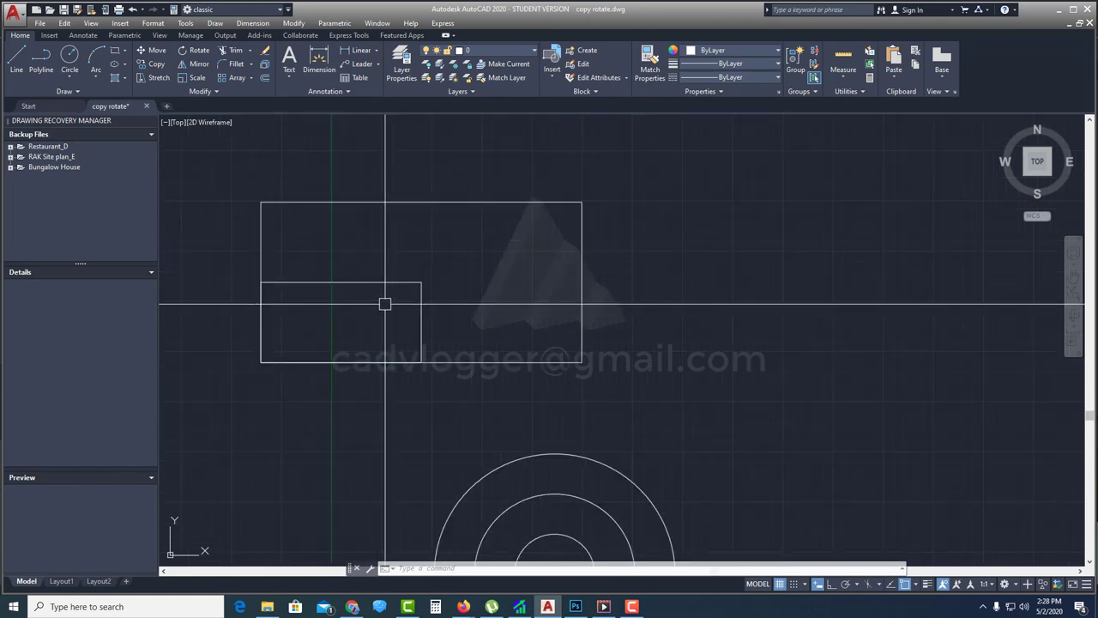
Move the small rectangle by its lower-left corner to the large rectangle's lower-right corner.
text(M)
key(Return)
click(437, 265)
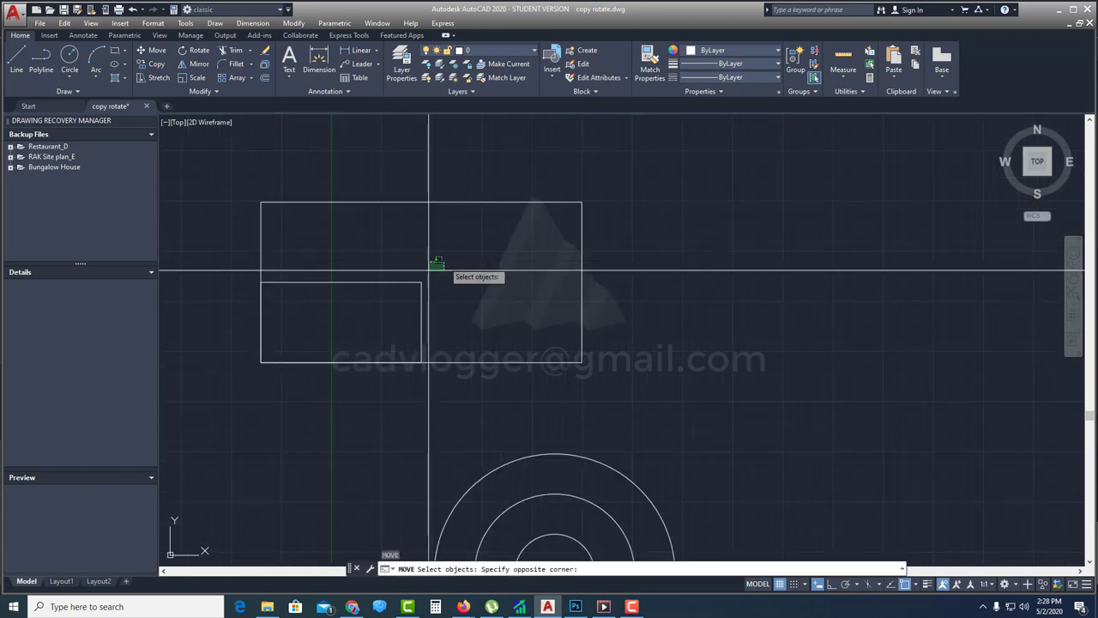
click(293, 328)
key(Return)
click(261, 362)
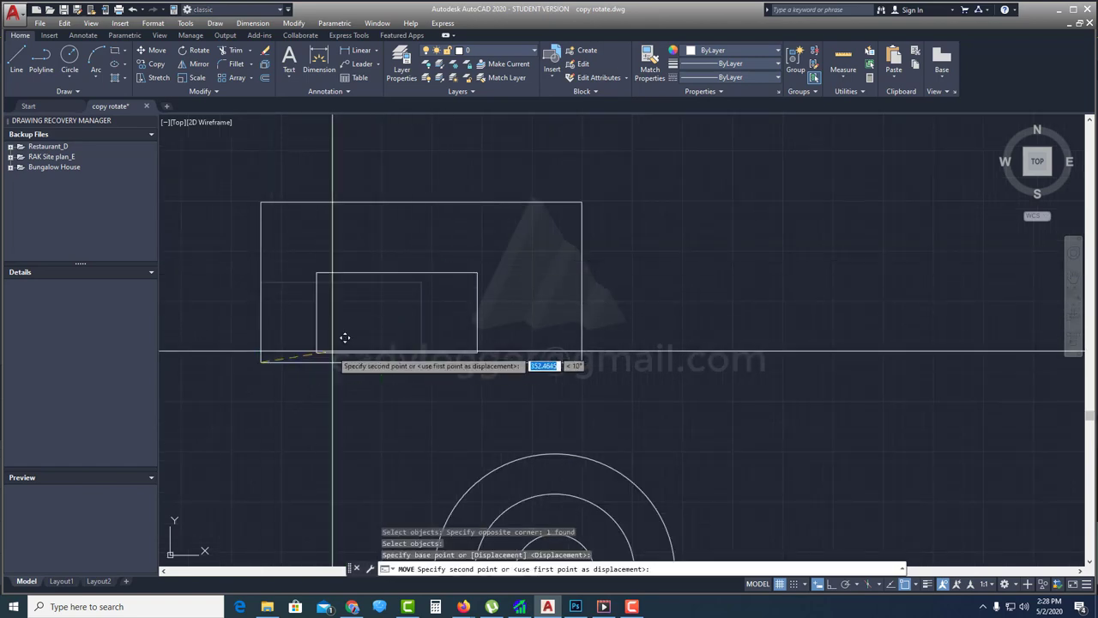
click(568, 363)
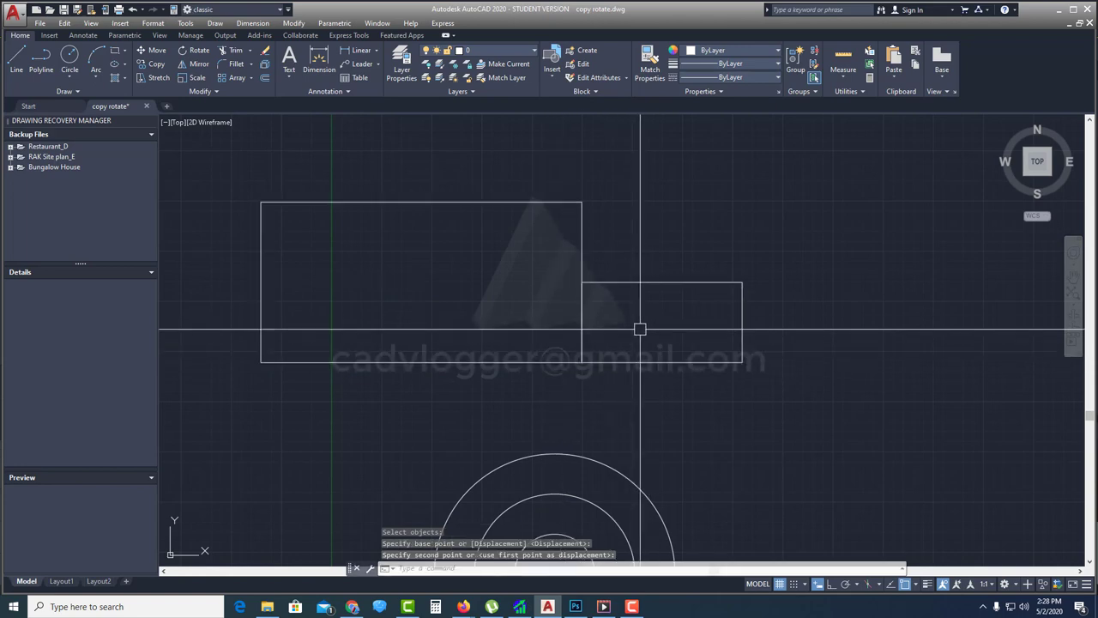
middle_drag(607, 354, 552, 368)
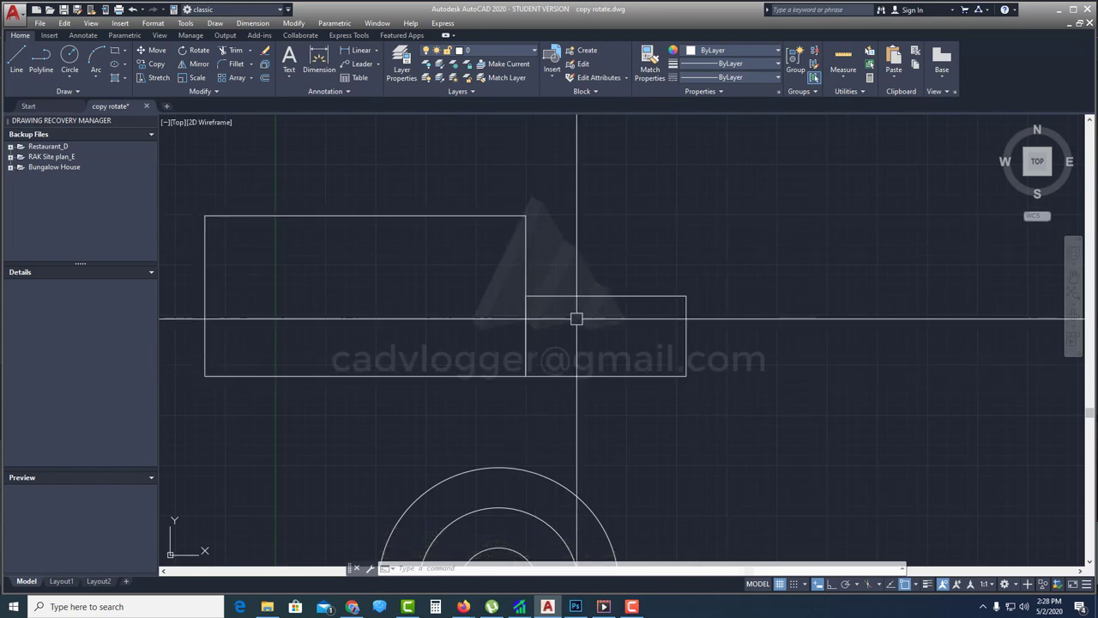
middle_drag(575, 317, 607, 348)
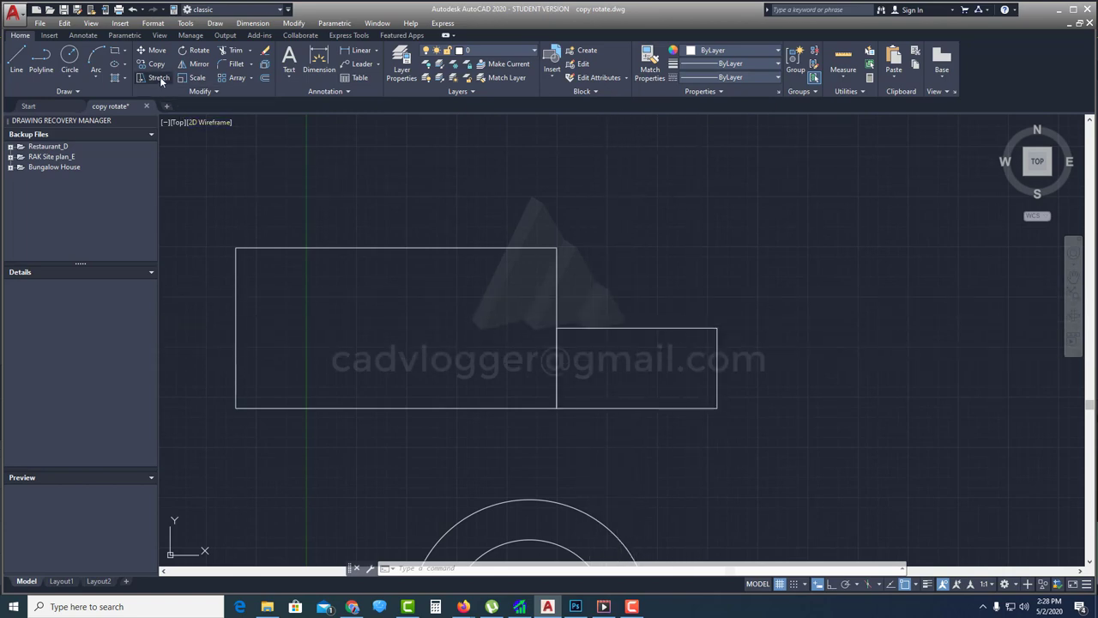
Scale a copy of the small rectangle by reference so its height reaches the large rectangle's top.
click(192, 78)
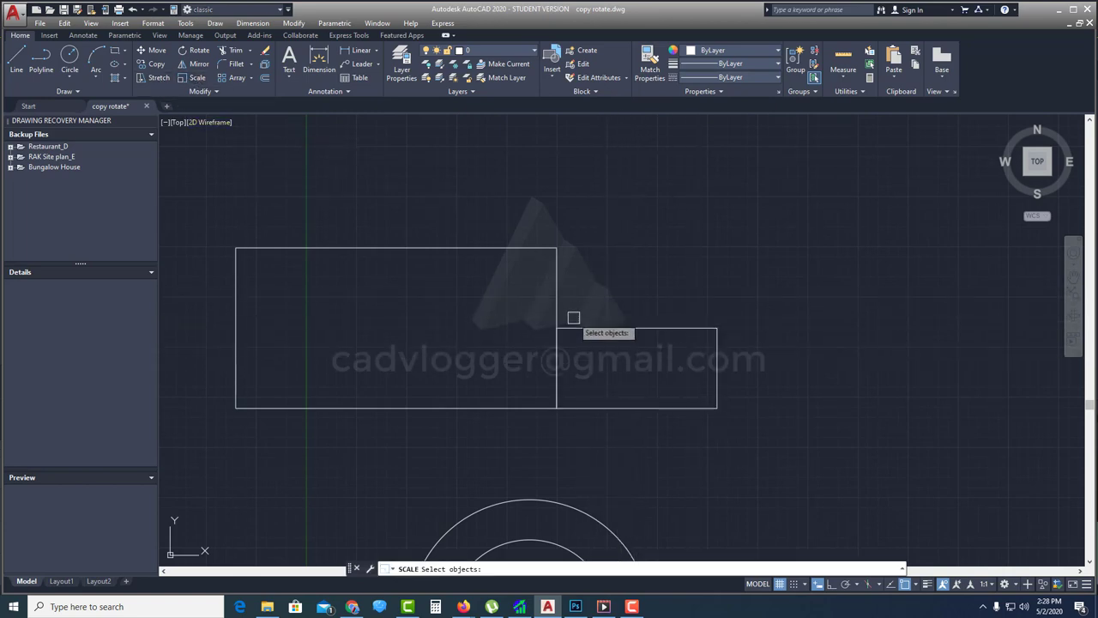
key(Return)
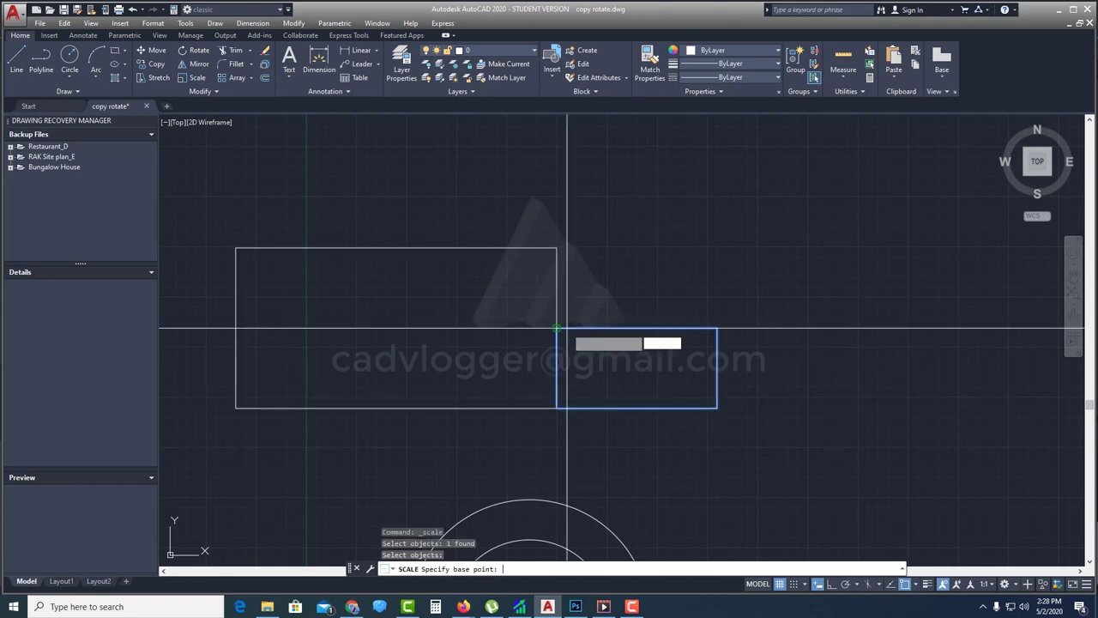
click(557, 408)
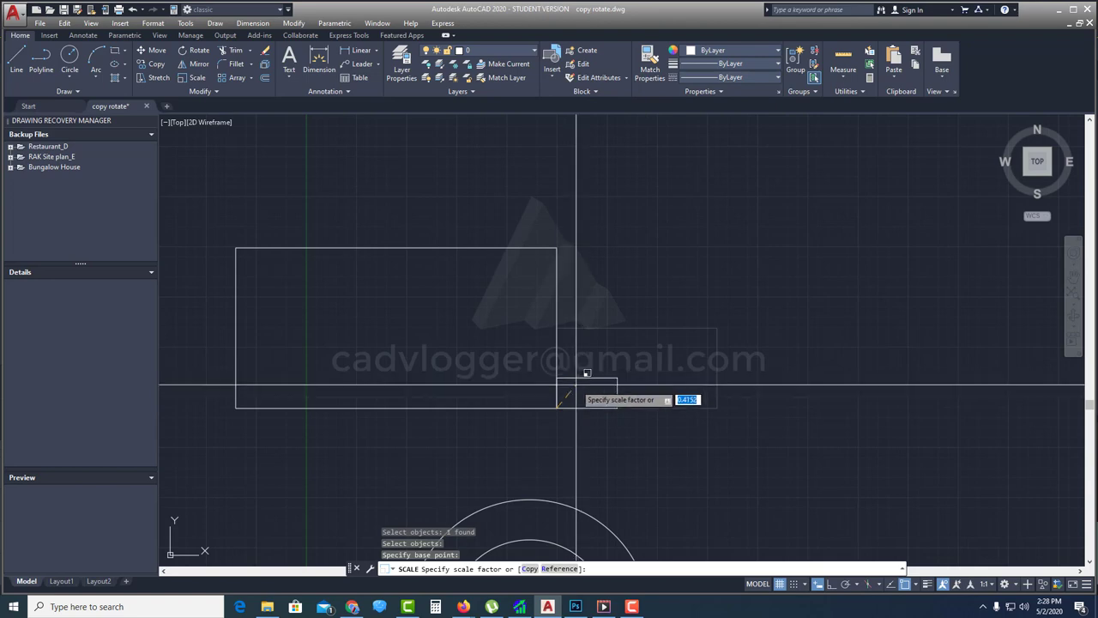
click(529, 569)
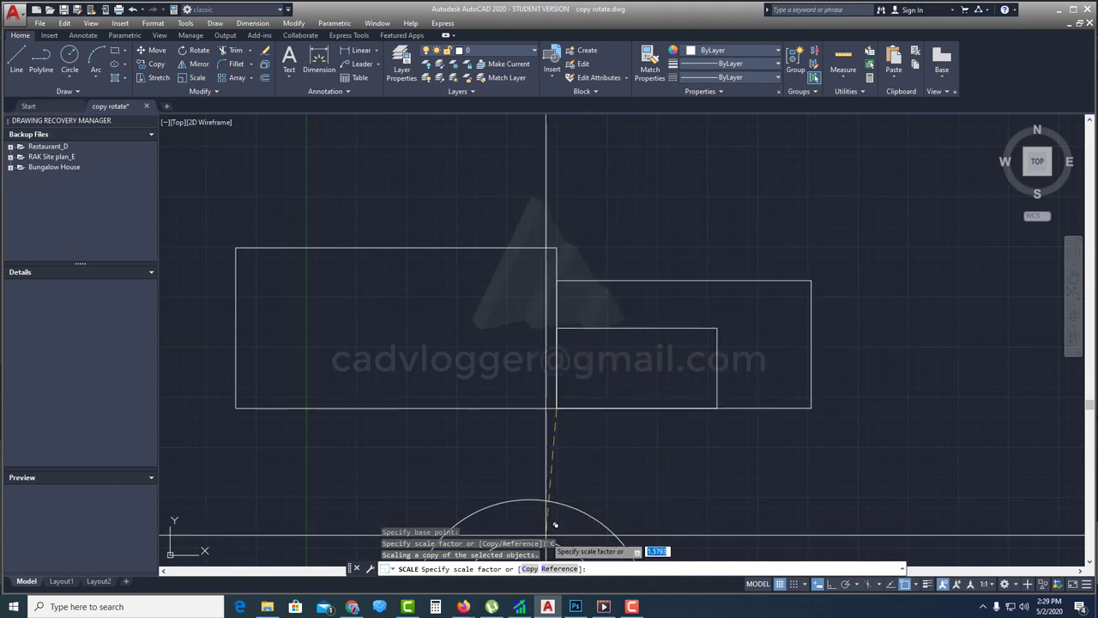
click(553, 569)
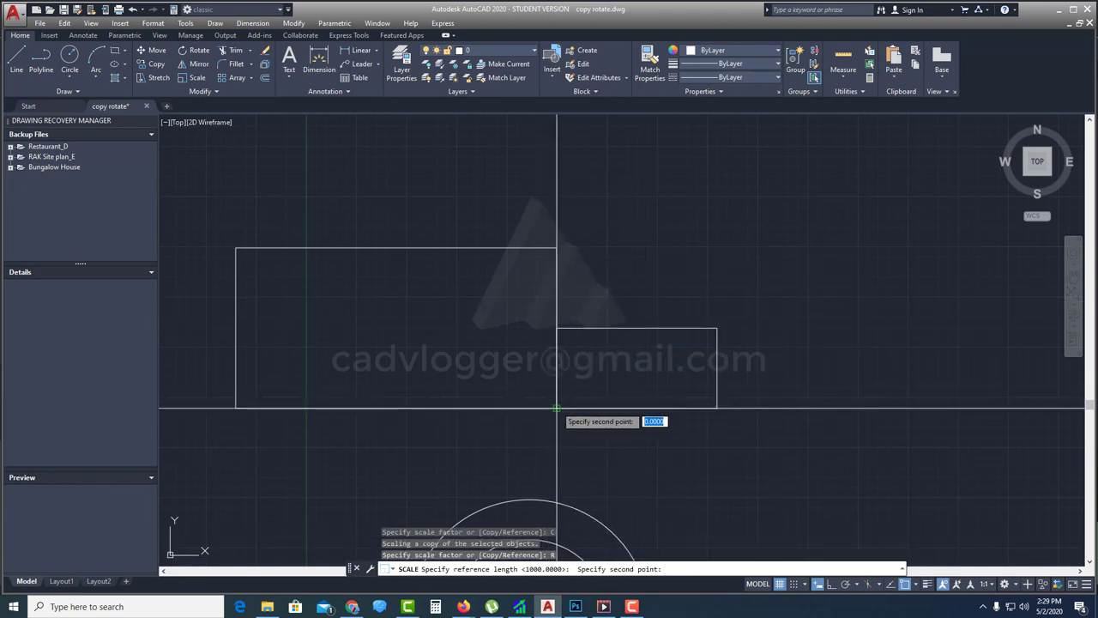
click(582, 327)
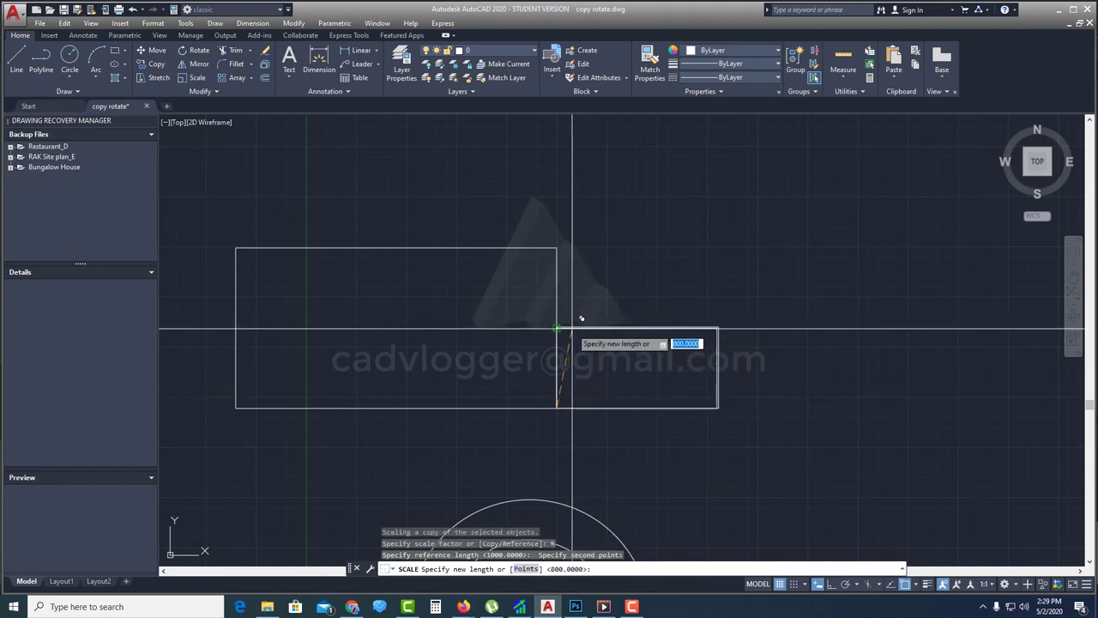
click(558, 248)
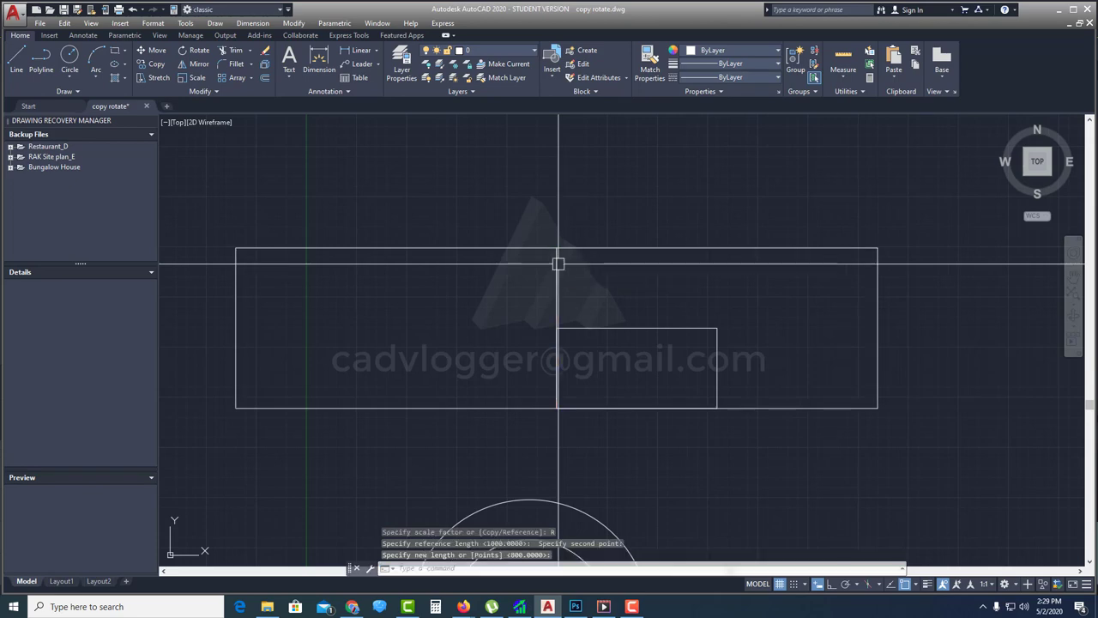
scroll(677, 336, down, 5)
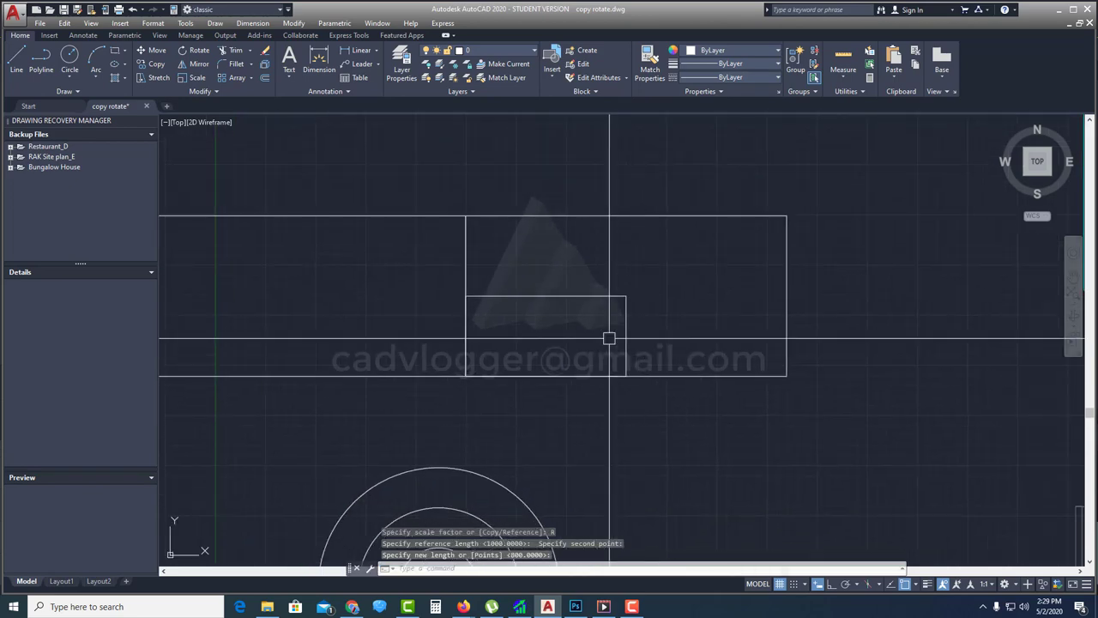
middle_drag(527, 311, 513, 297)
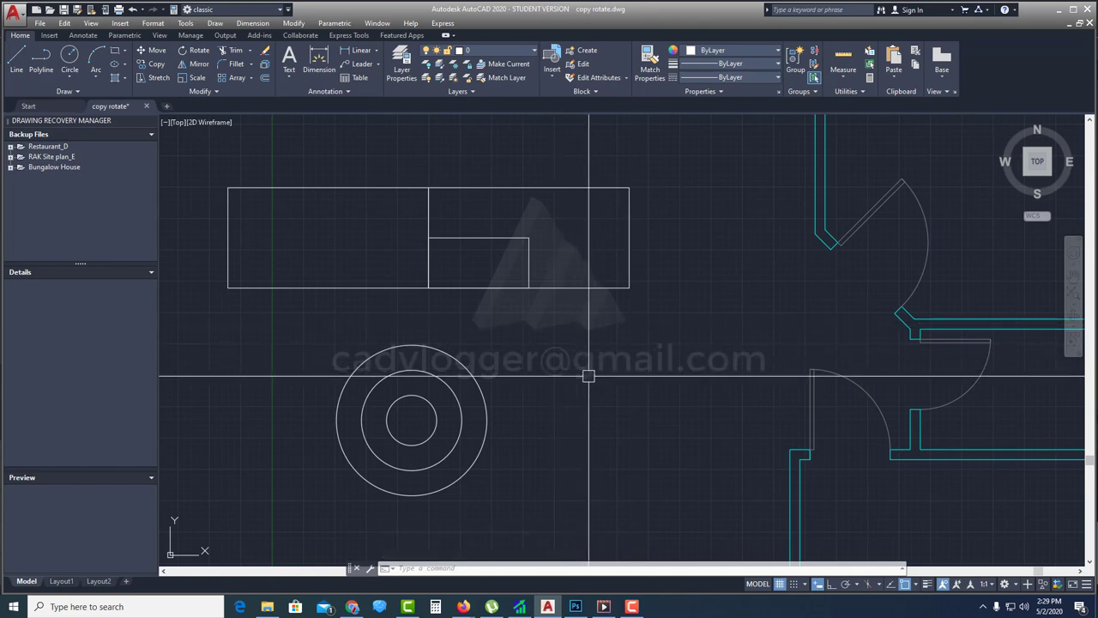
mouse_move(621, 370)
middle_down()
mouse_move(642, 373)
mouse_move(623, 360)
mouse_move(615, 380)
middle_up()
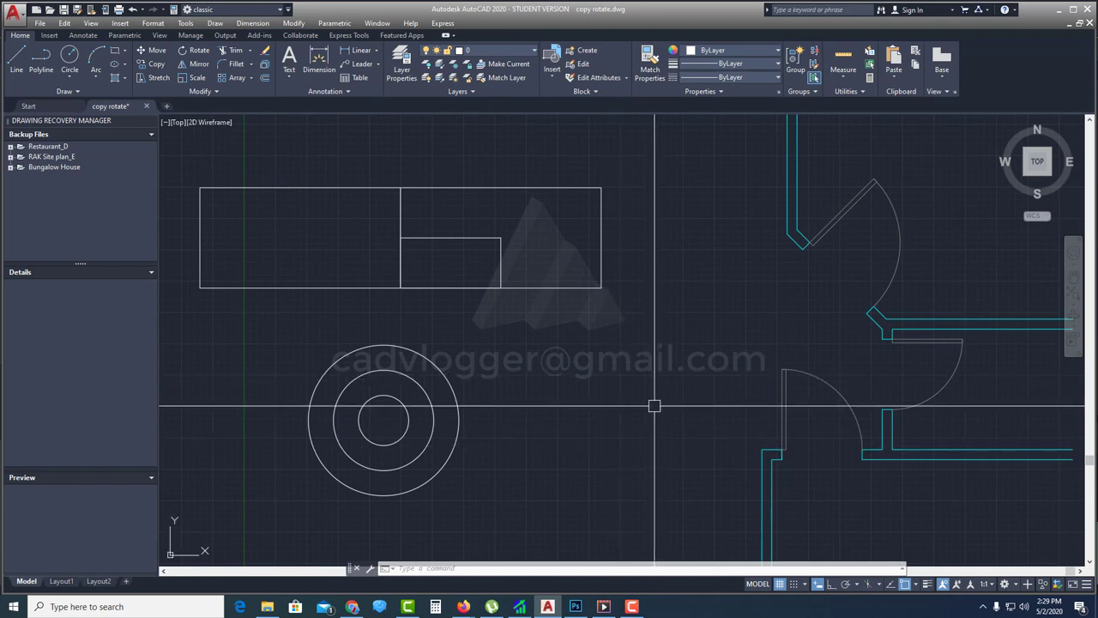